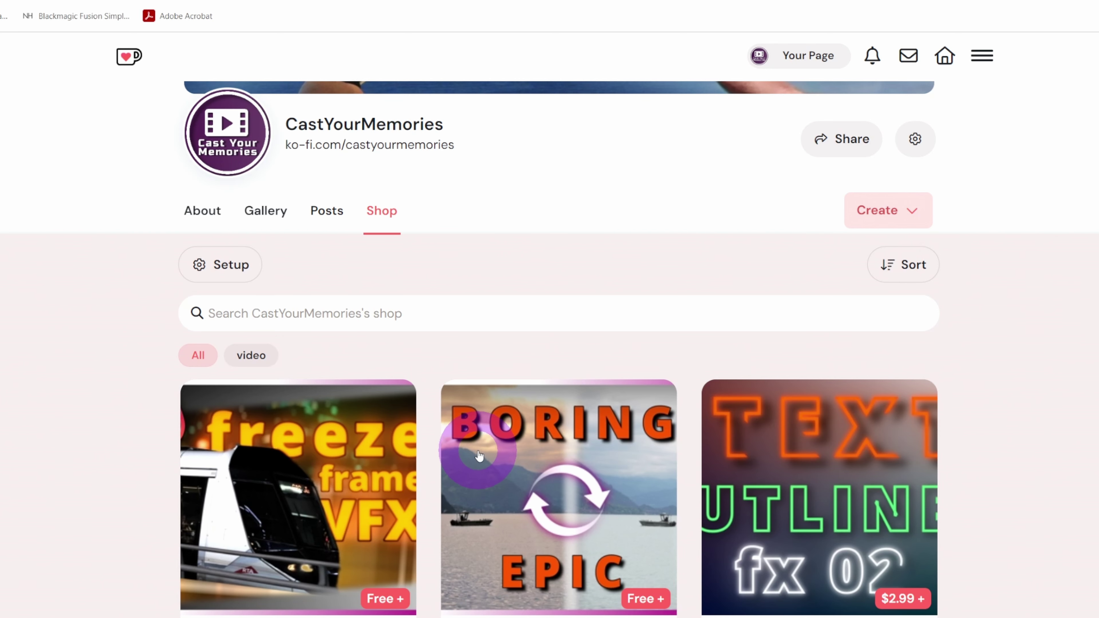
Scroll the Ko-fi shop listing and open the Freeze Frame Effect product card.
scroll(120, 290, "up", 5)
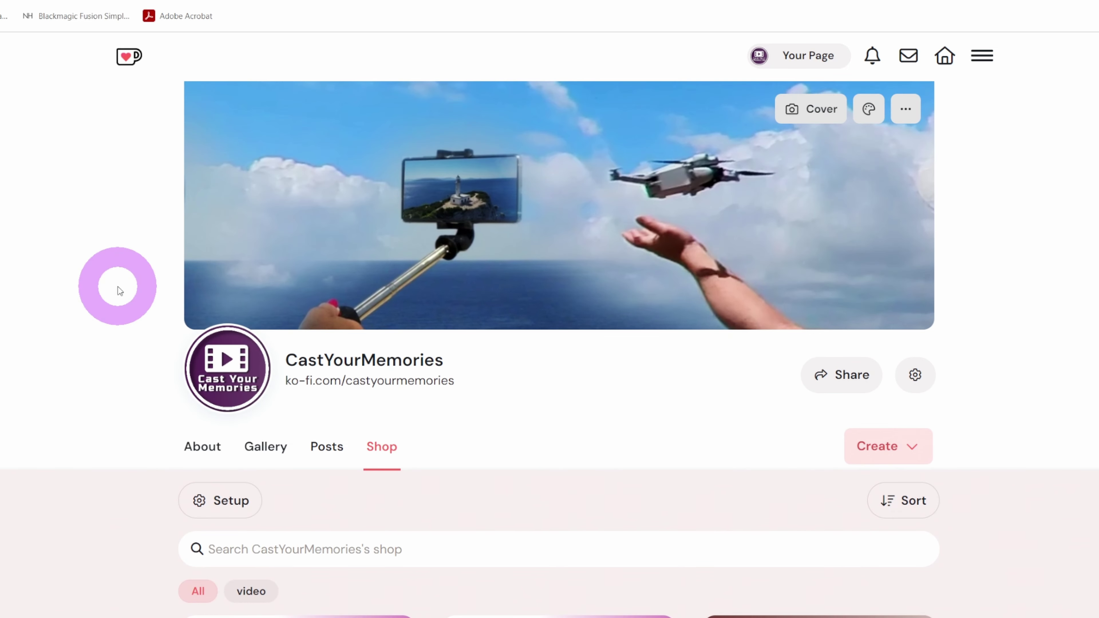
scroll(120, 291, "down", 5)
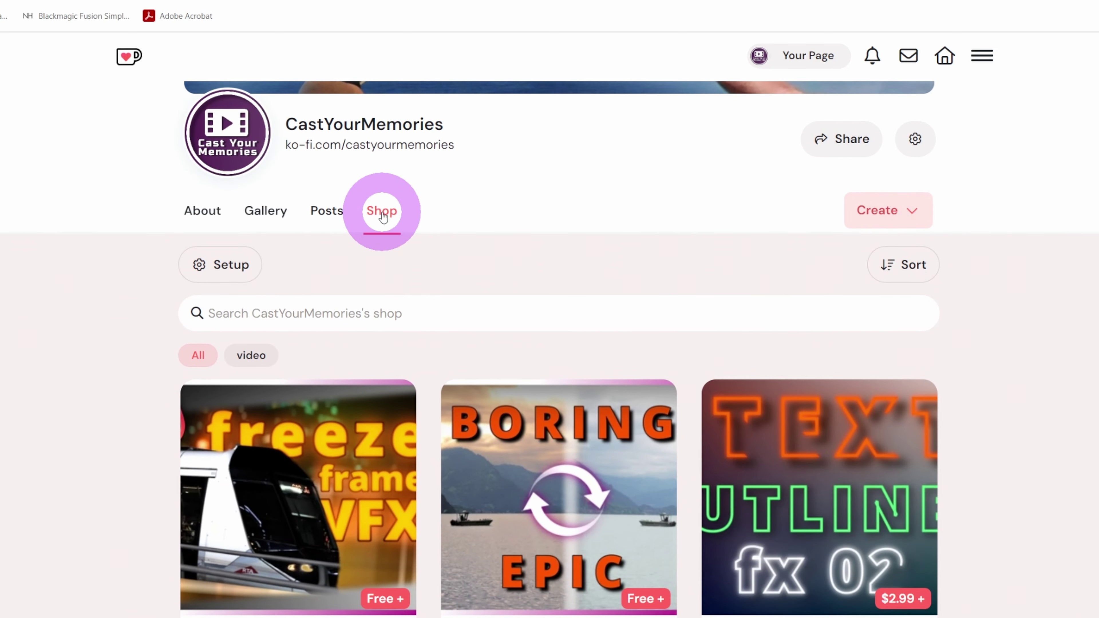
scroll(130, 272, "down", 5)
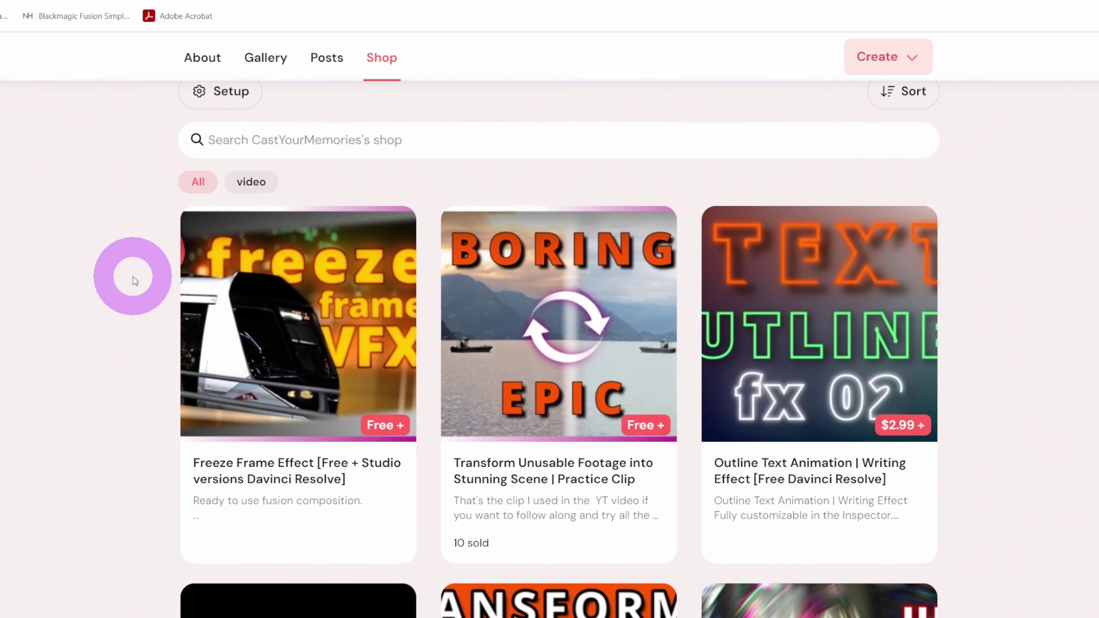
left_click(331, 368)
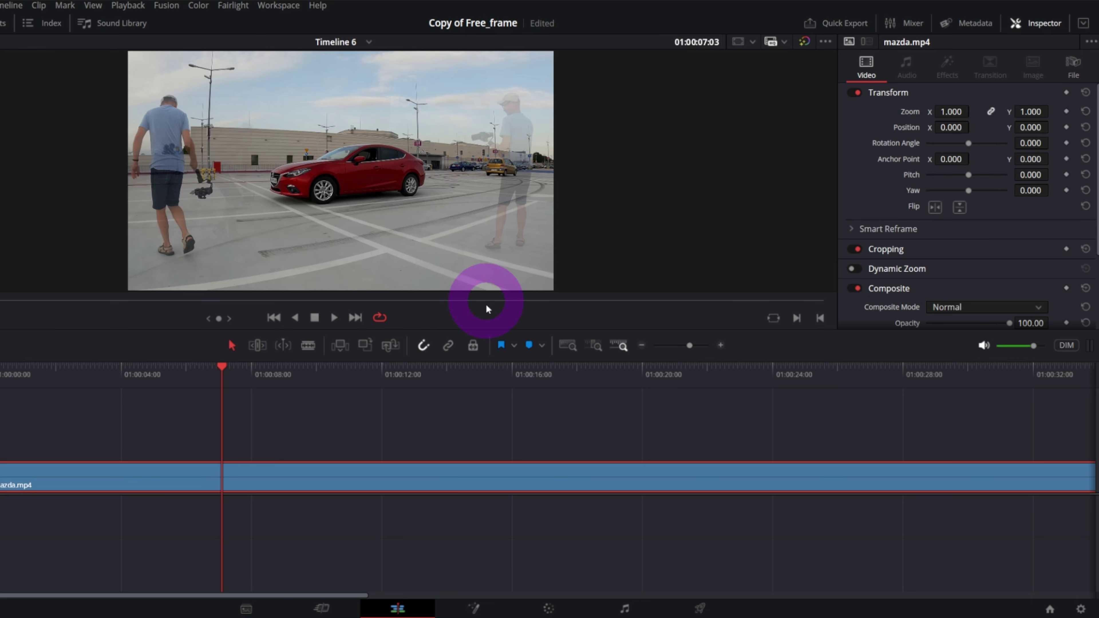
Play and scrub the mazda.mp4 clip to the freeze moment near 01:00:12.
left_click(184, 388)
key("space")
key("space")
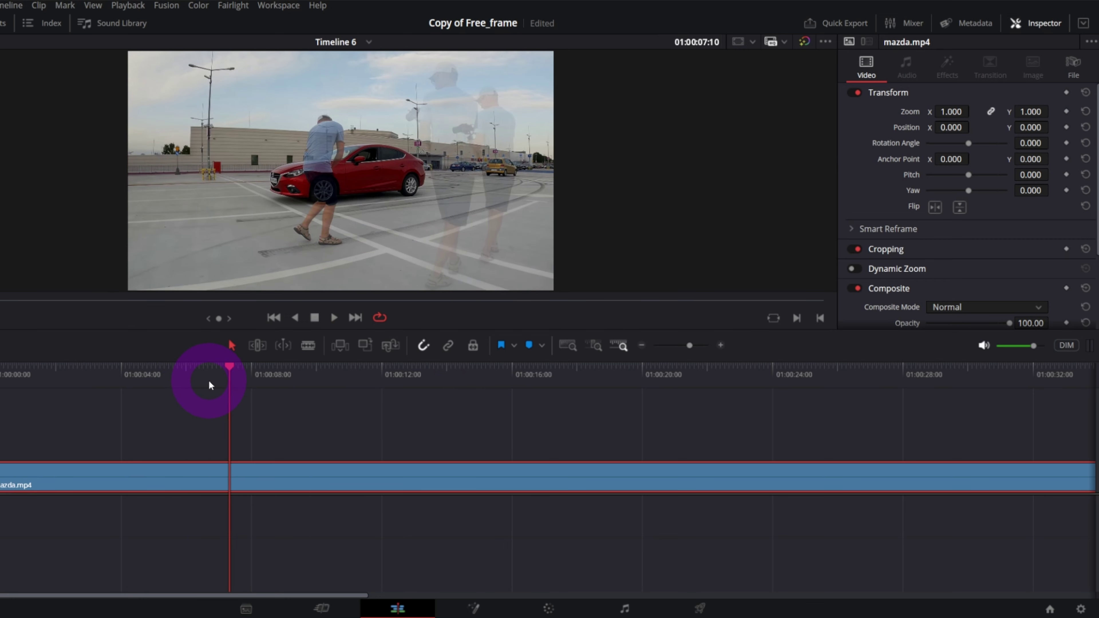
left_click_drag(209, 386, 389, 417)
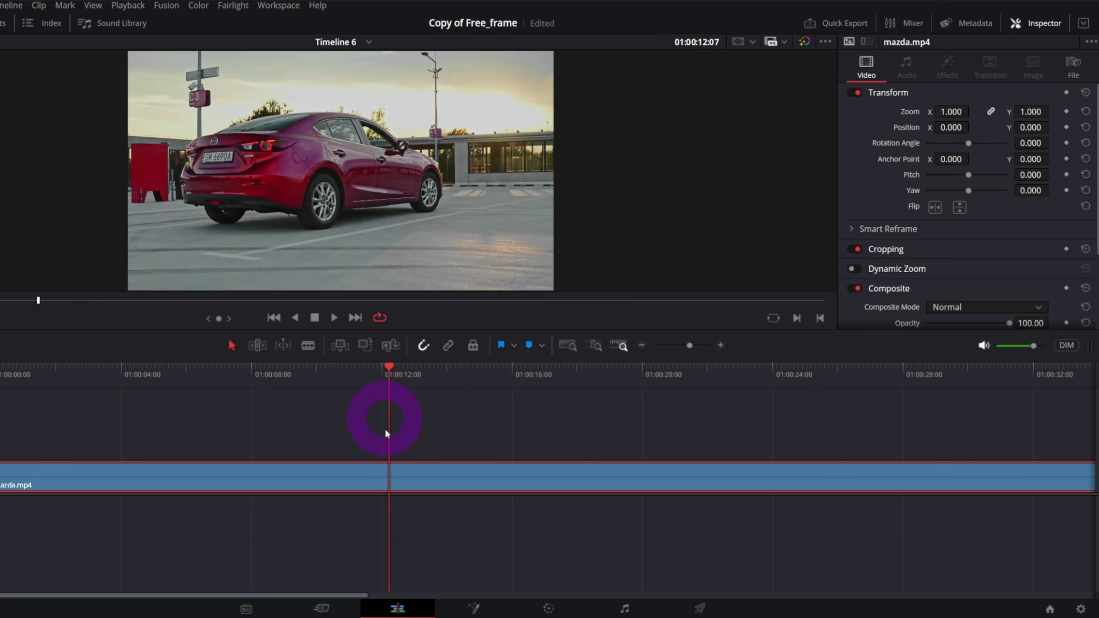
Enable Retime Controls on the clip and apply Freeze Frame at the playhead.
right_click(405, 472)
left_click(462, 292)
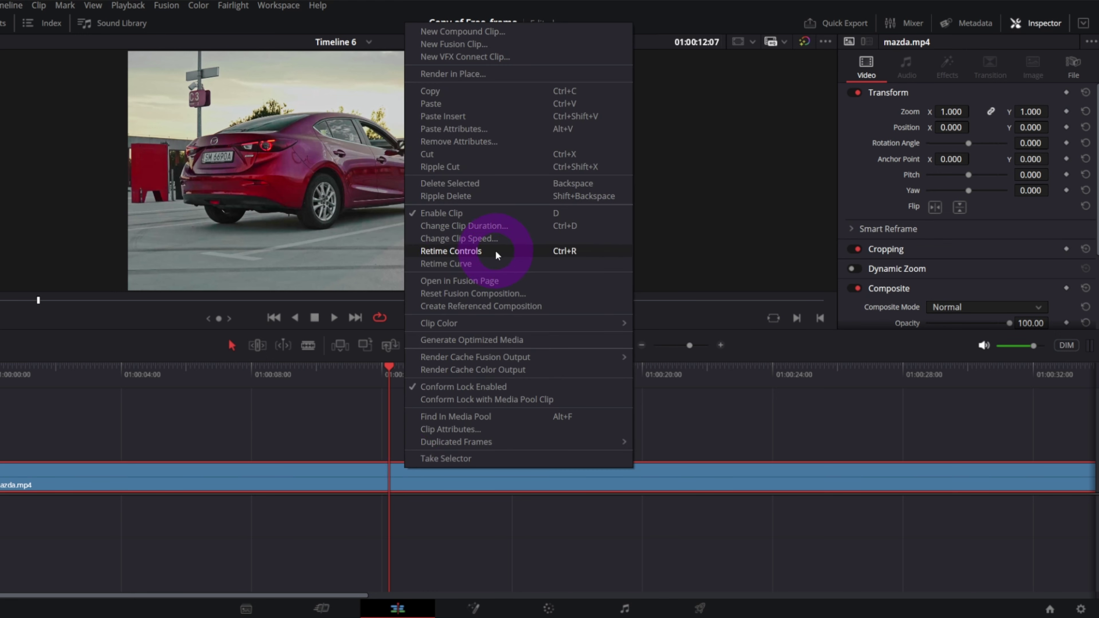
left_click(565, 253)
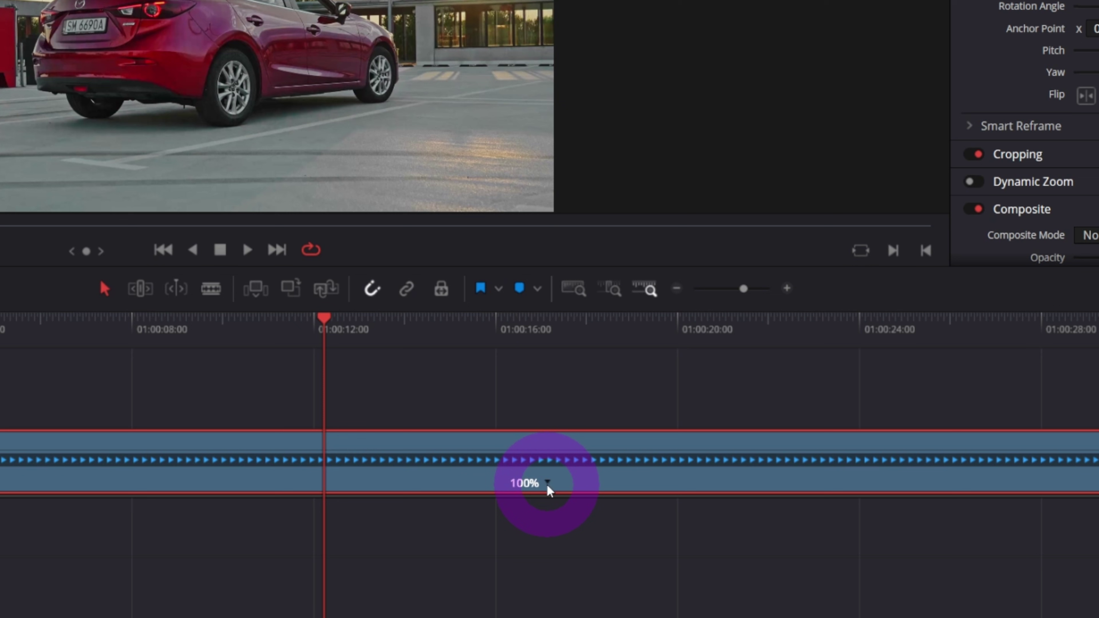
left_click(547, 482)
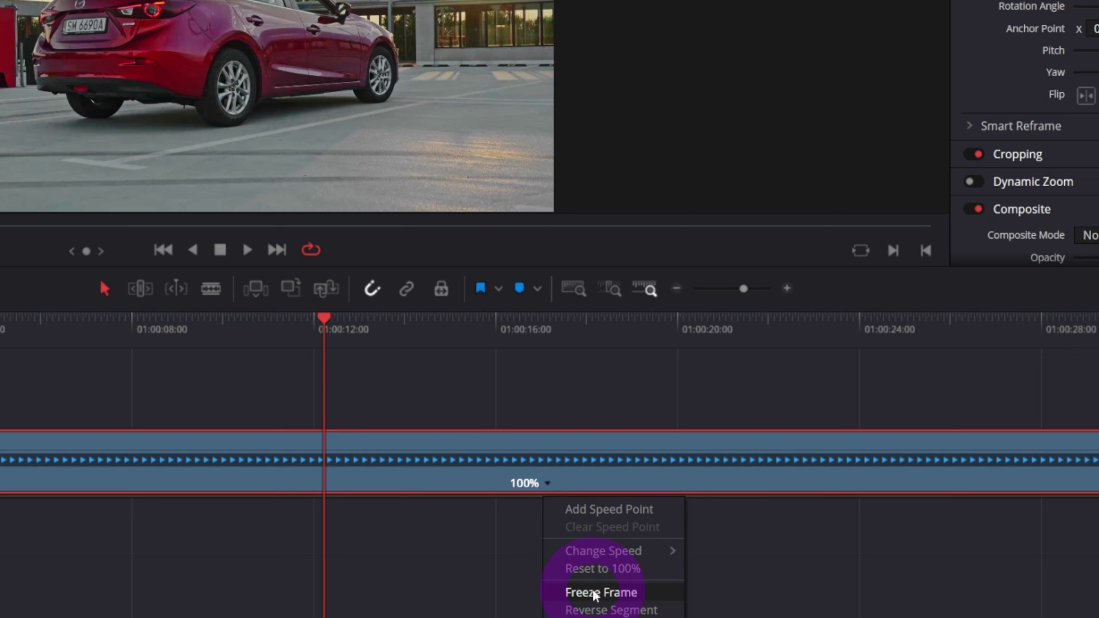
left_click(654, 602)
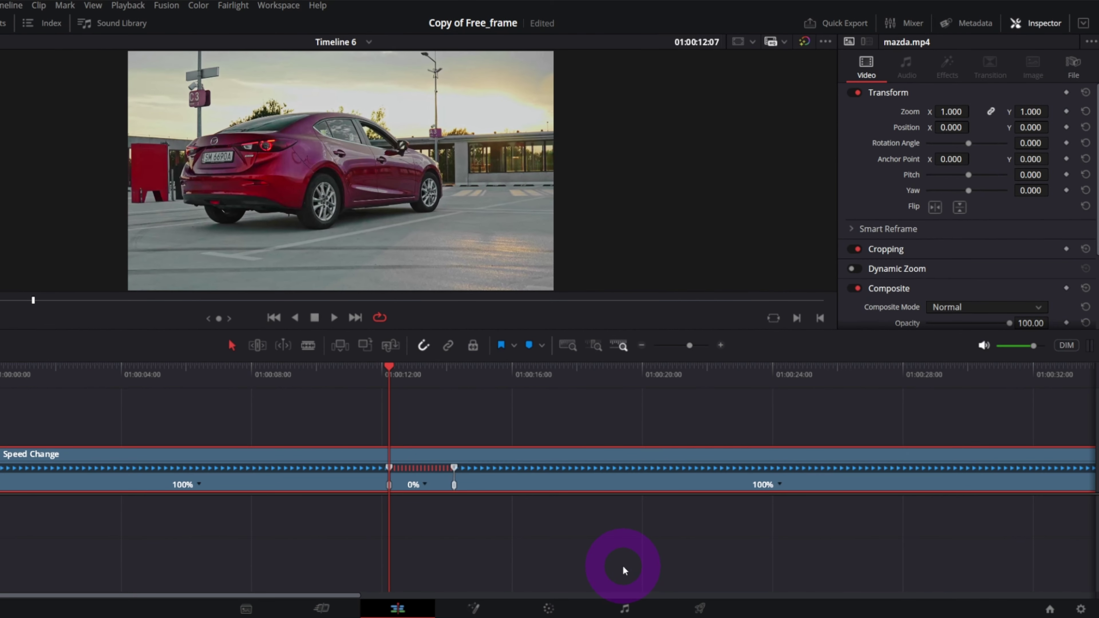
Review the freeze, then drag its end handle to lengthen the 0% segment.
left_click(373, 382)
key("space")
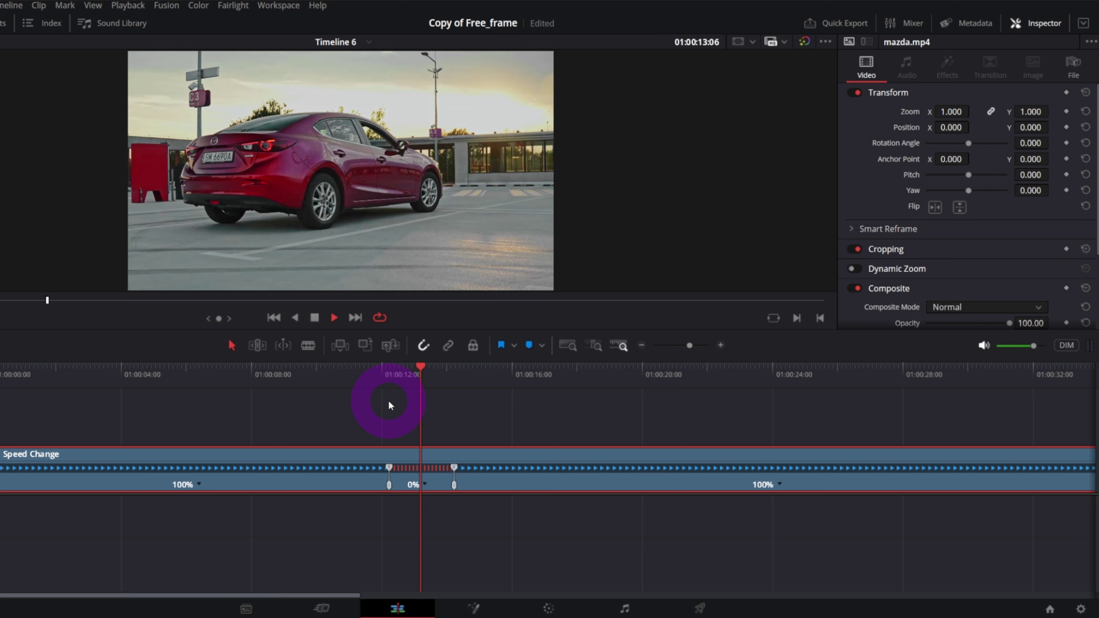
key("space")
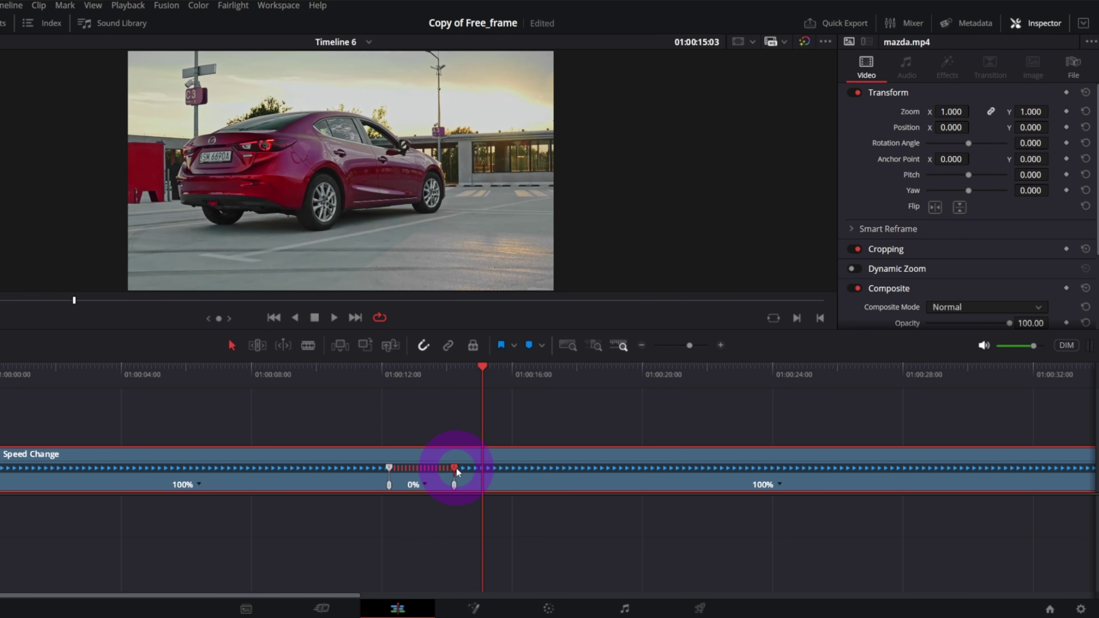
left_click_drag(456, 471, 505, 472)
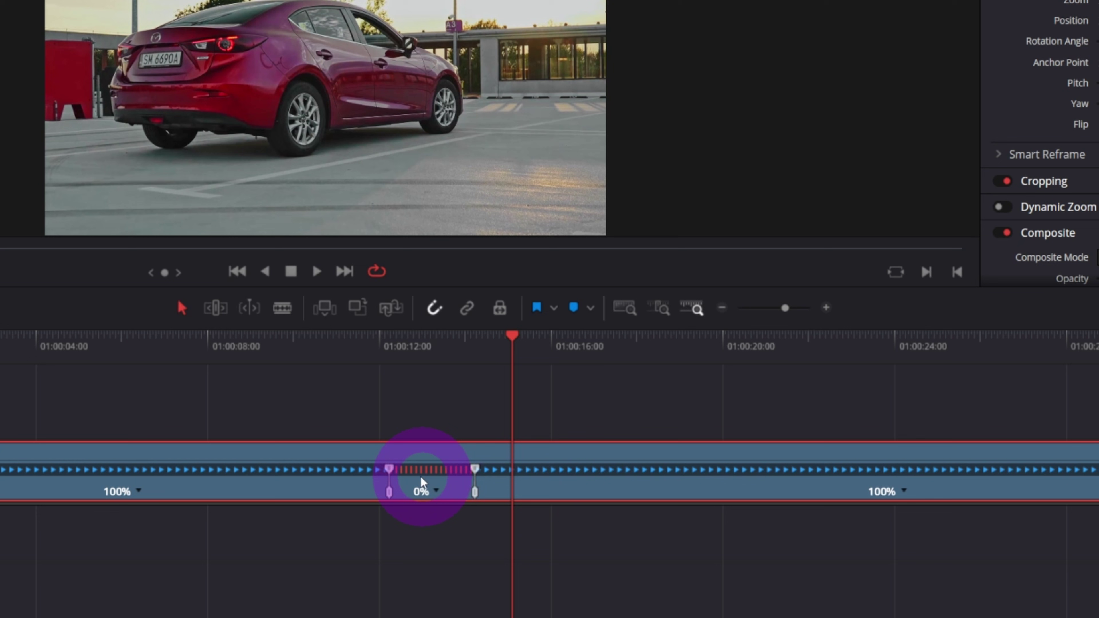
Split the clip at the freeze start and show Retime Controls on the right piece.
left_click(388, 350)
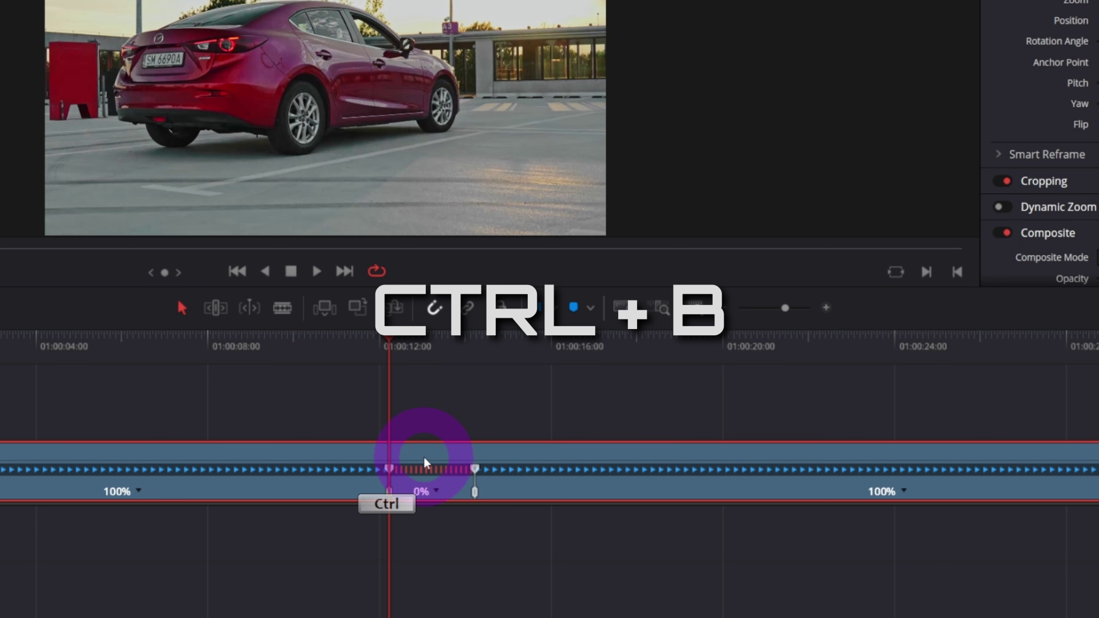
key("ctrl+b")
left_click(503, 474)
right_click(502, 474)
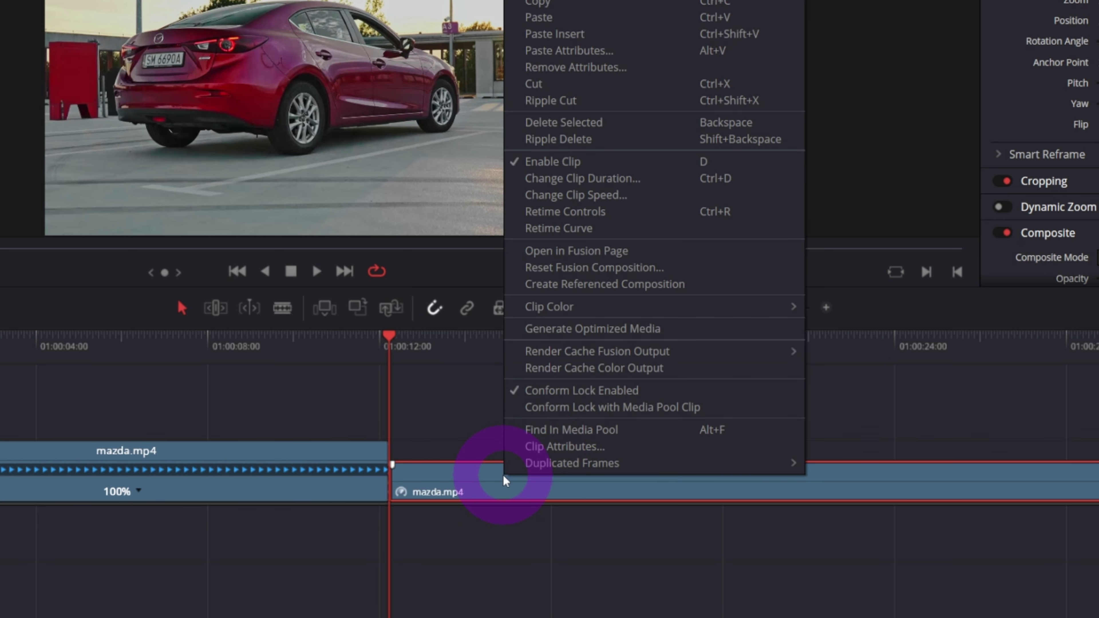
left_click(571, 214)
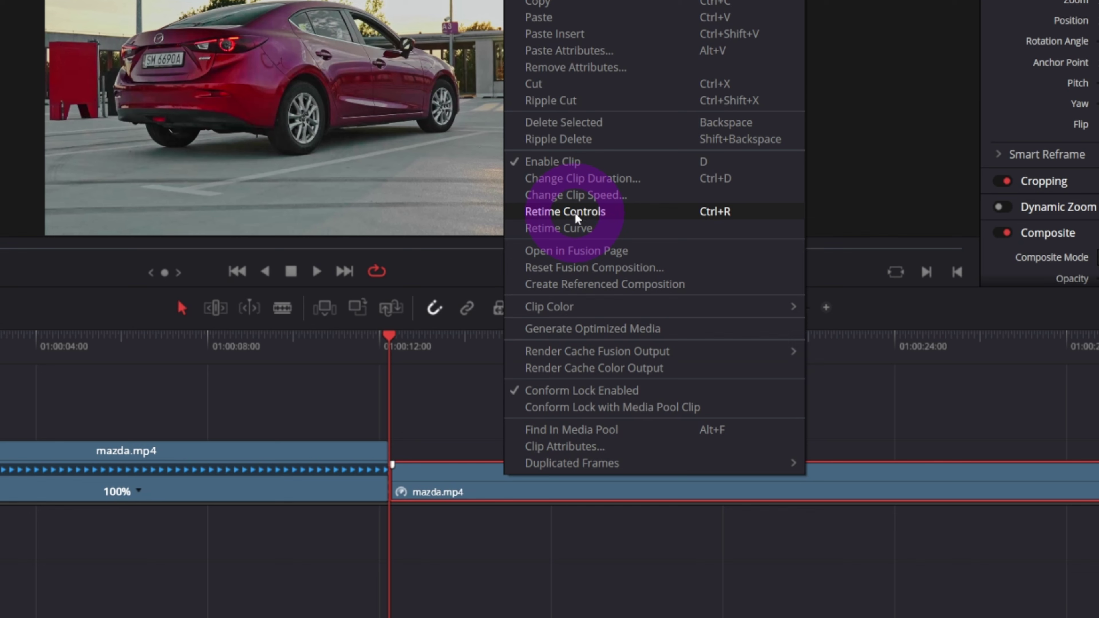
left_click(517, 356)
Split again at the freeze end, then check the left, 0% and right pieces.
left_click(475, 358)
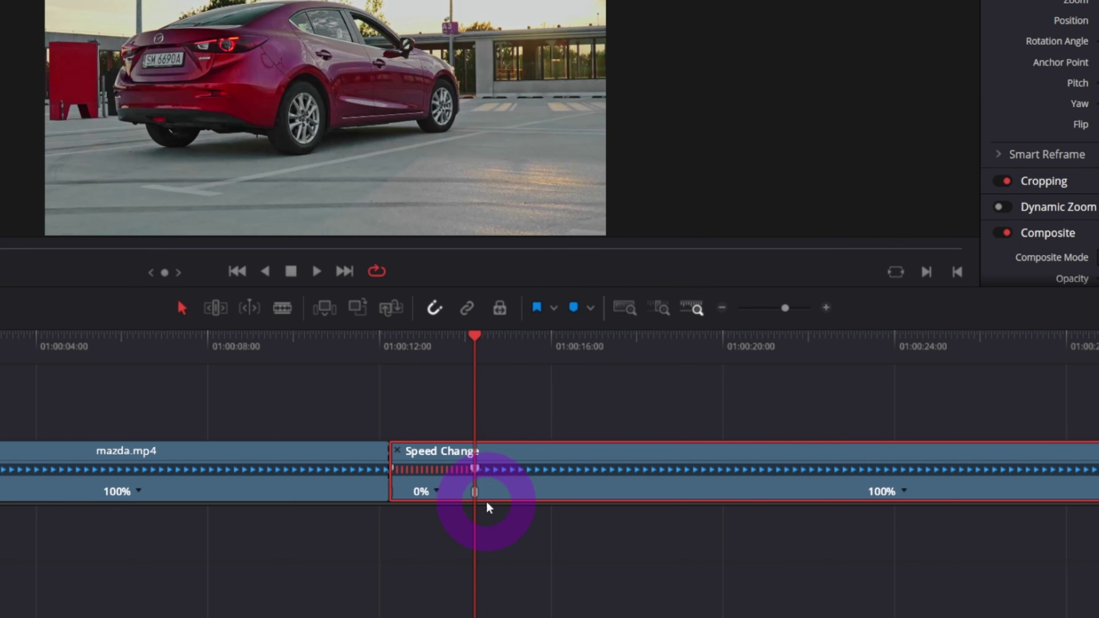
left_click(469, 480)
left_click_drag(469, 479, 489, 480)
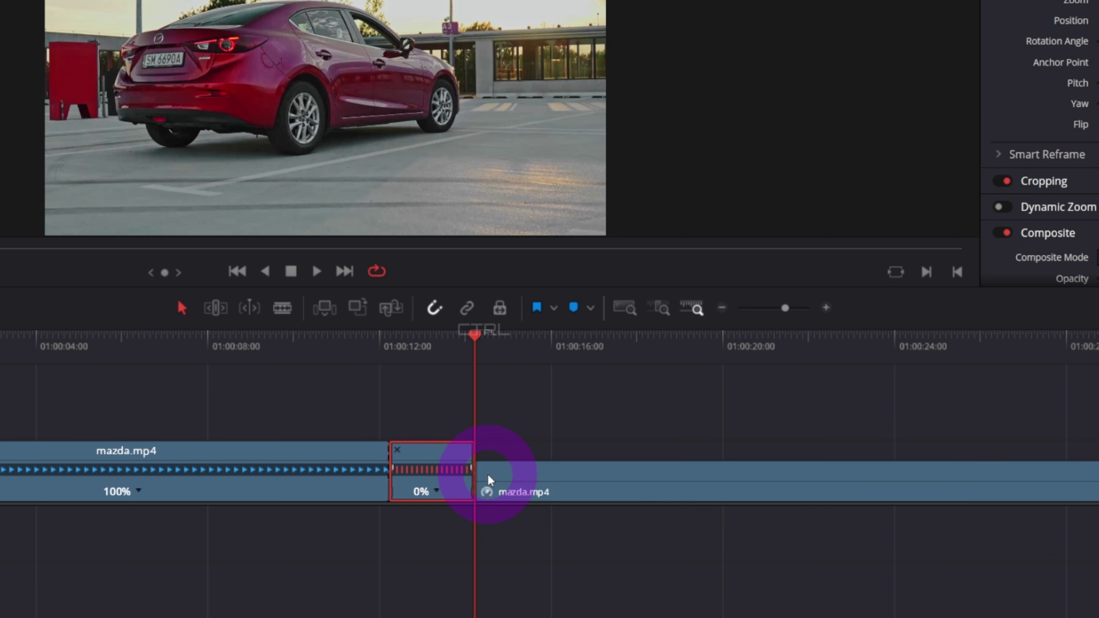
key("ctrl+b")
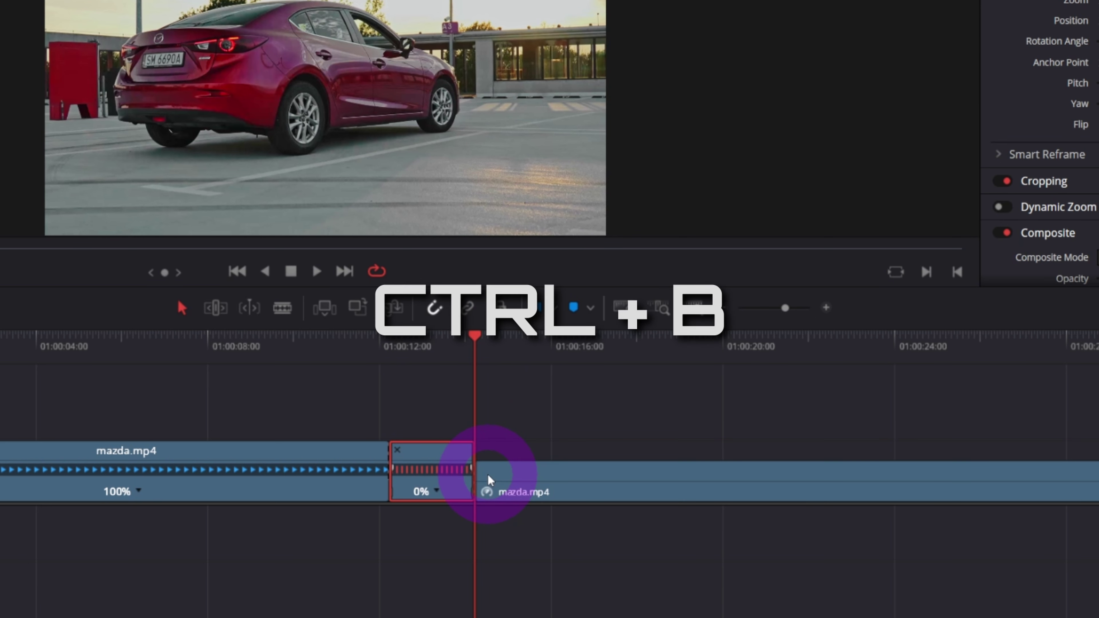
left_click(337, 454)
left_click(414, 457)
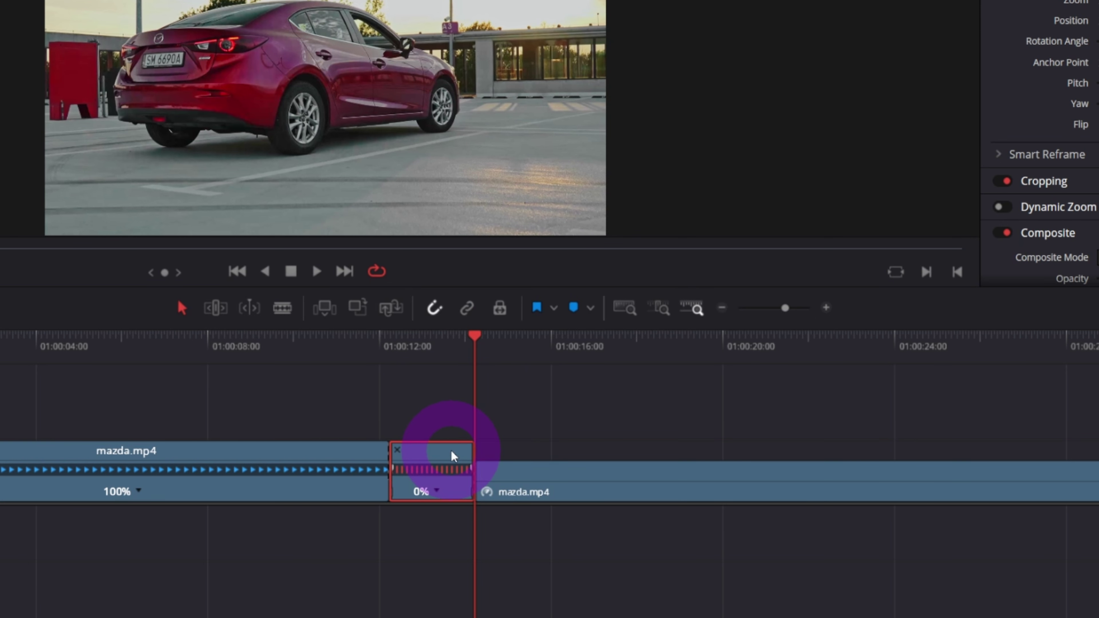
left_click(535, 477)
Make the 0% segment a compound clip named Compound Clip 3 and park the playhead on it.
right_click(440, 464)
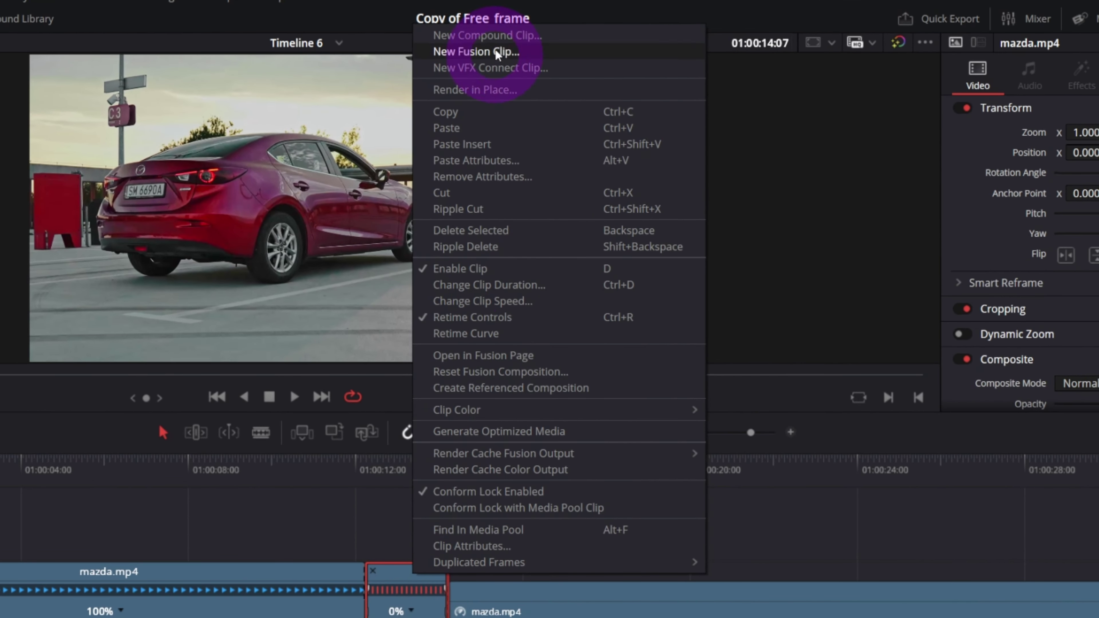
left_click(478, 35)
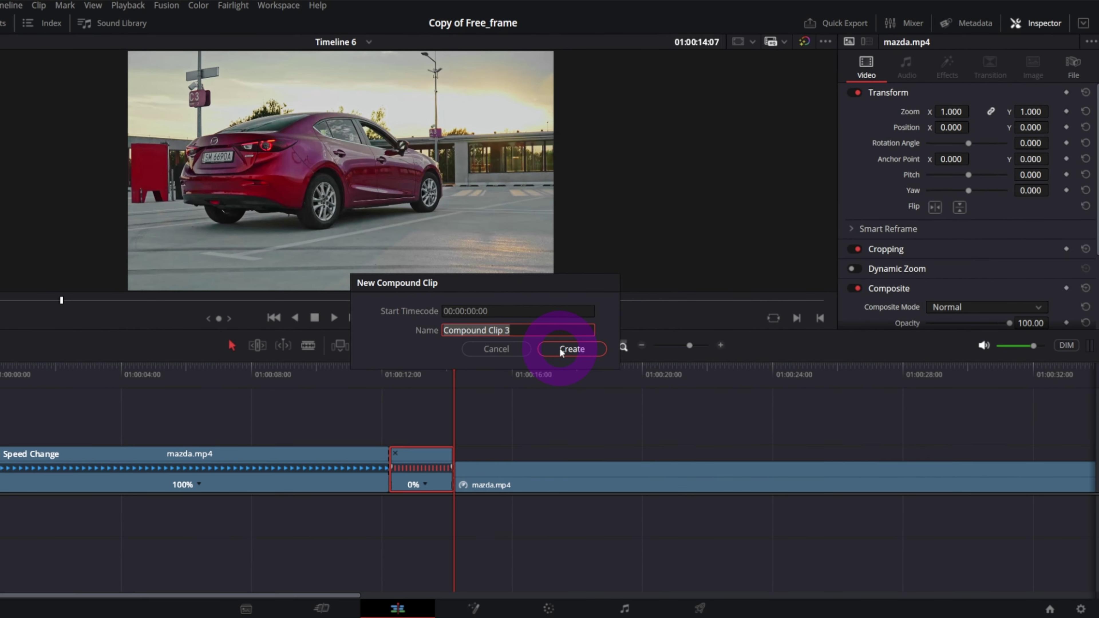
left_click(560, 350)
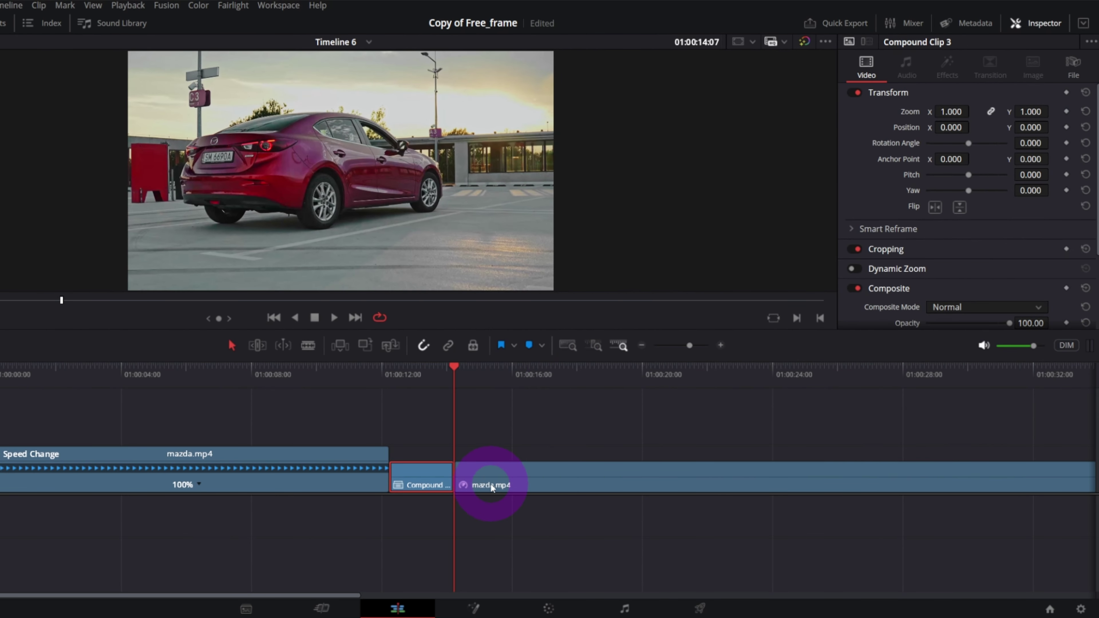
right_click(422, 475)
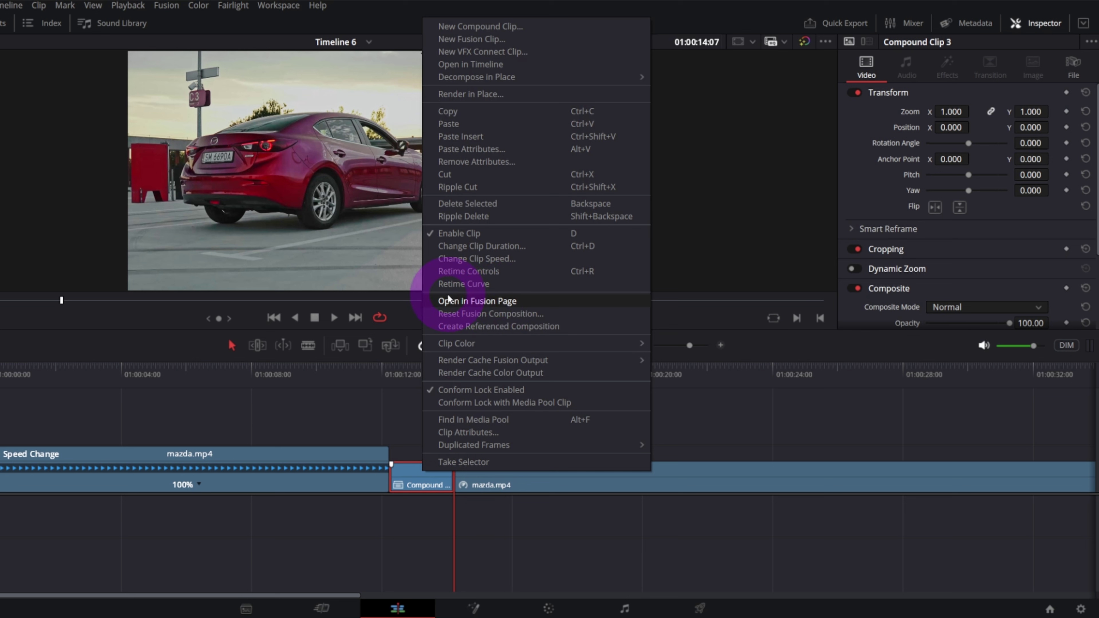
left_click(424, 373)
left_click(423, 373)
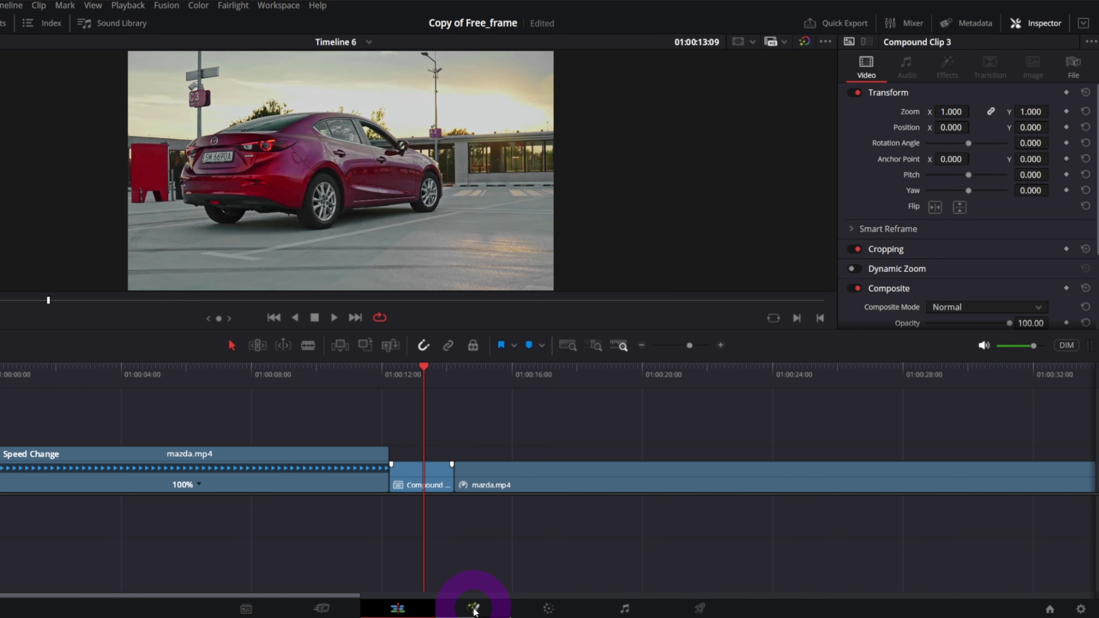
On the Fusion page, import the CYM_Freeze_frame.comp composition via File > Import.
left_click(473, 608)
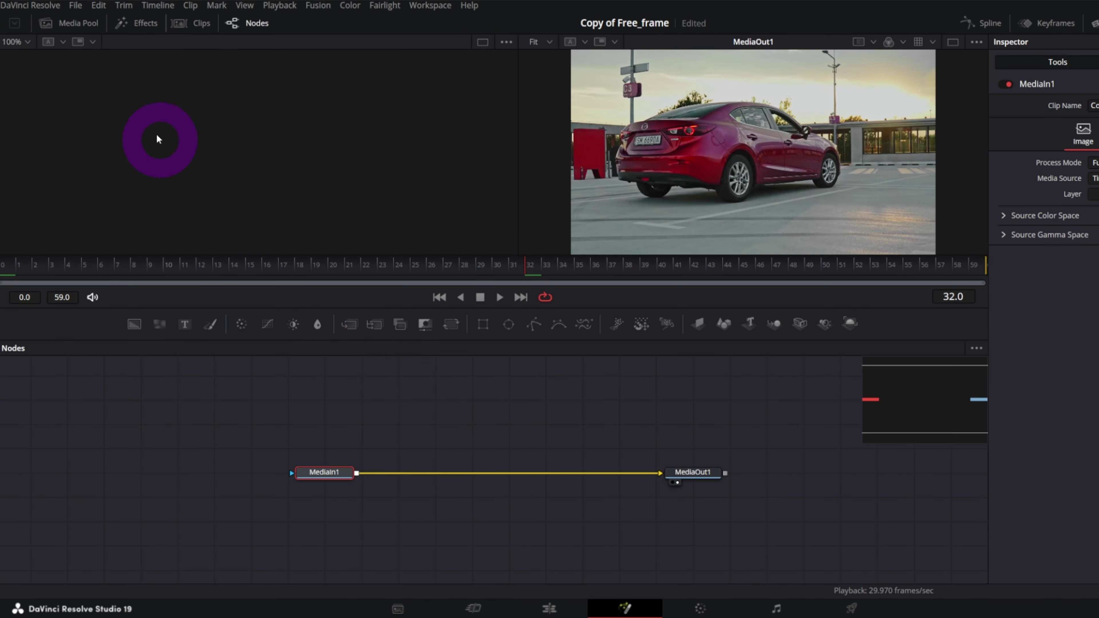
left_click(76, 5)
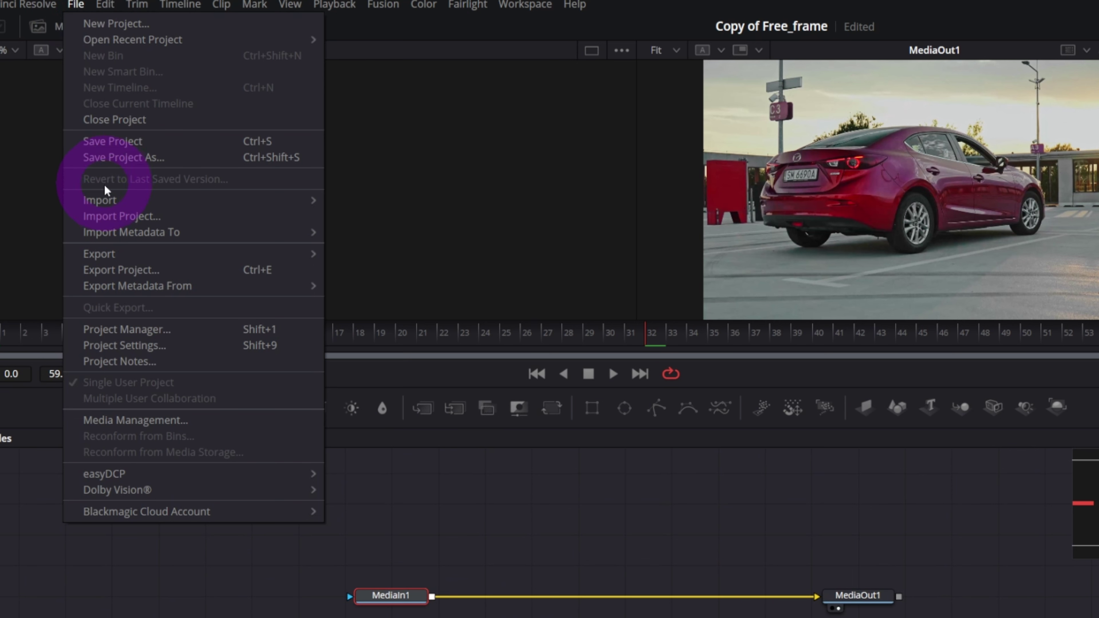
mouse_move(106, 202)
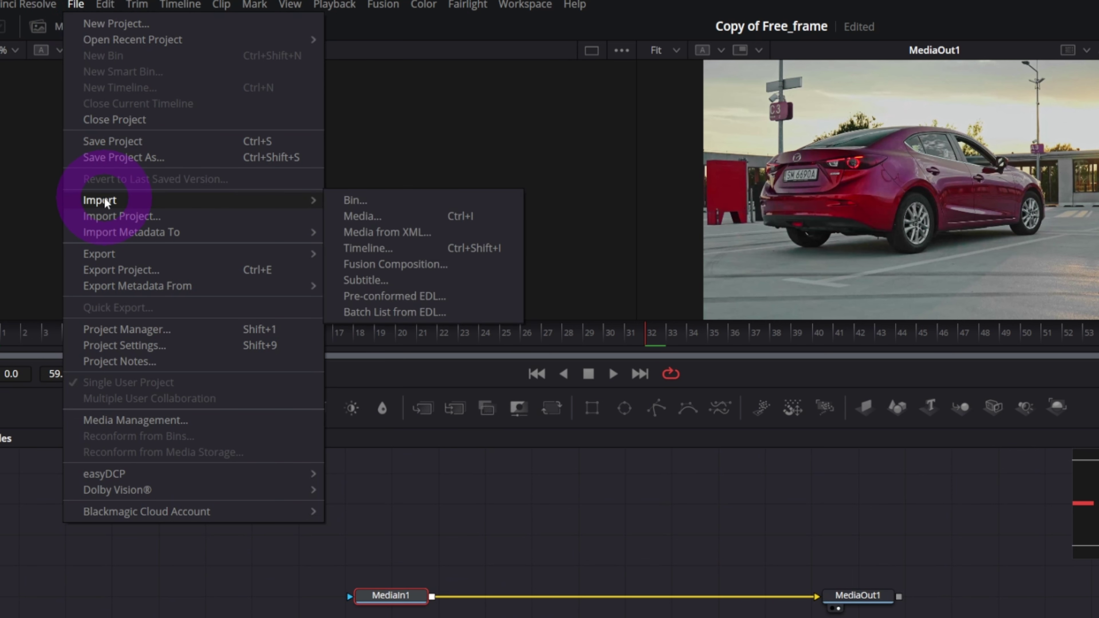
left_click(393, 263)
left_click(54, 90)
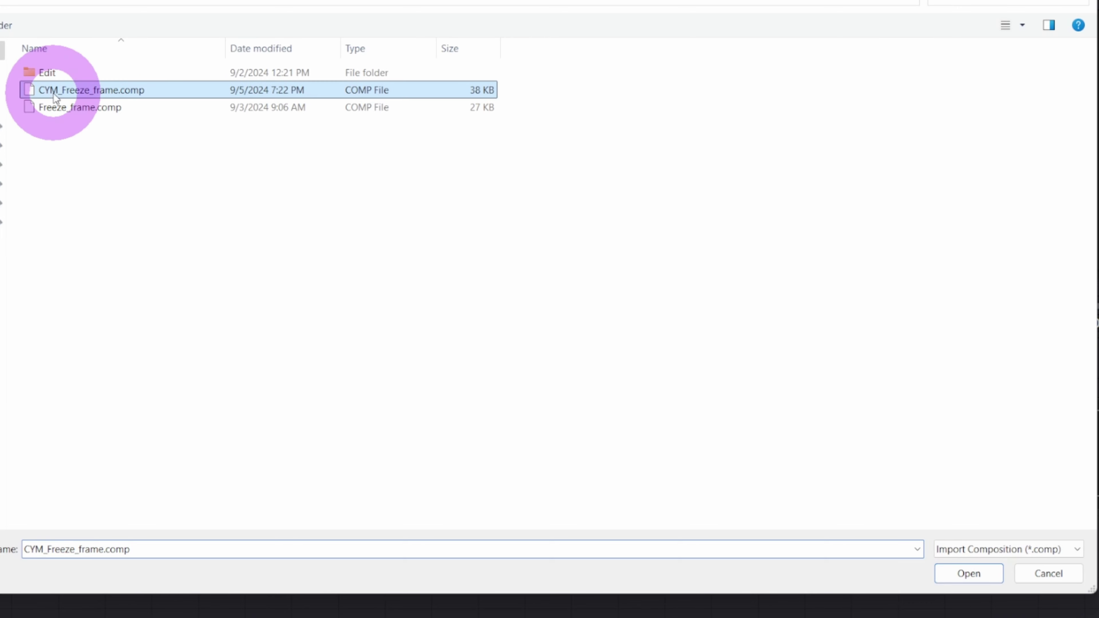
left_click(962, 575)
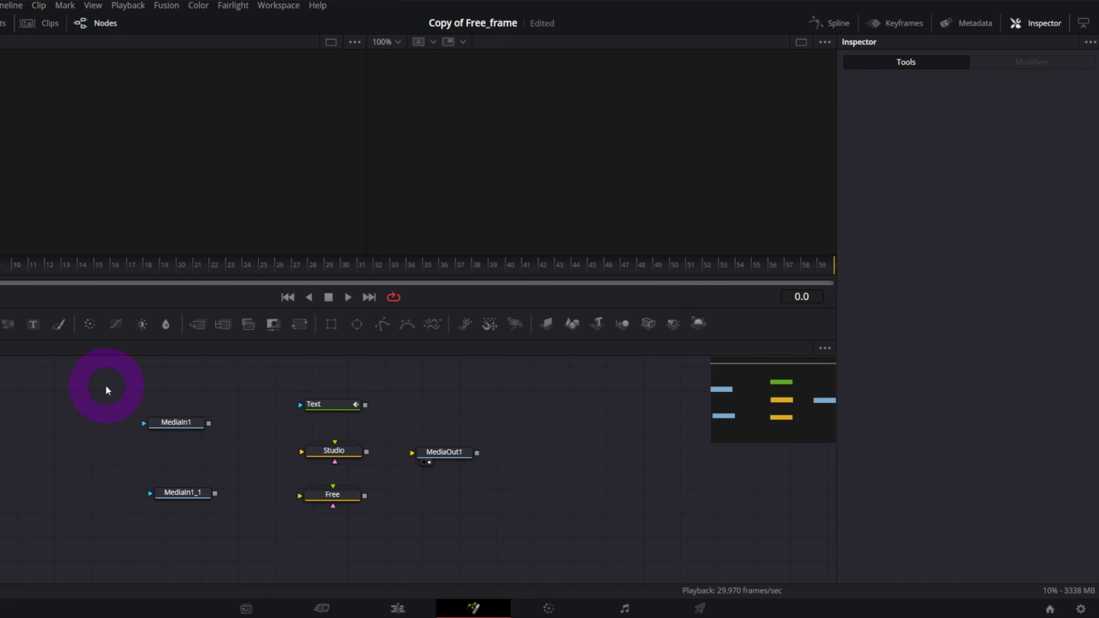
Select all imported nodes, recentre the node graph and pick the Studio node.
left_click_drag(108, 390, 518, 528)
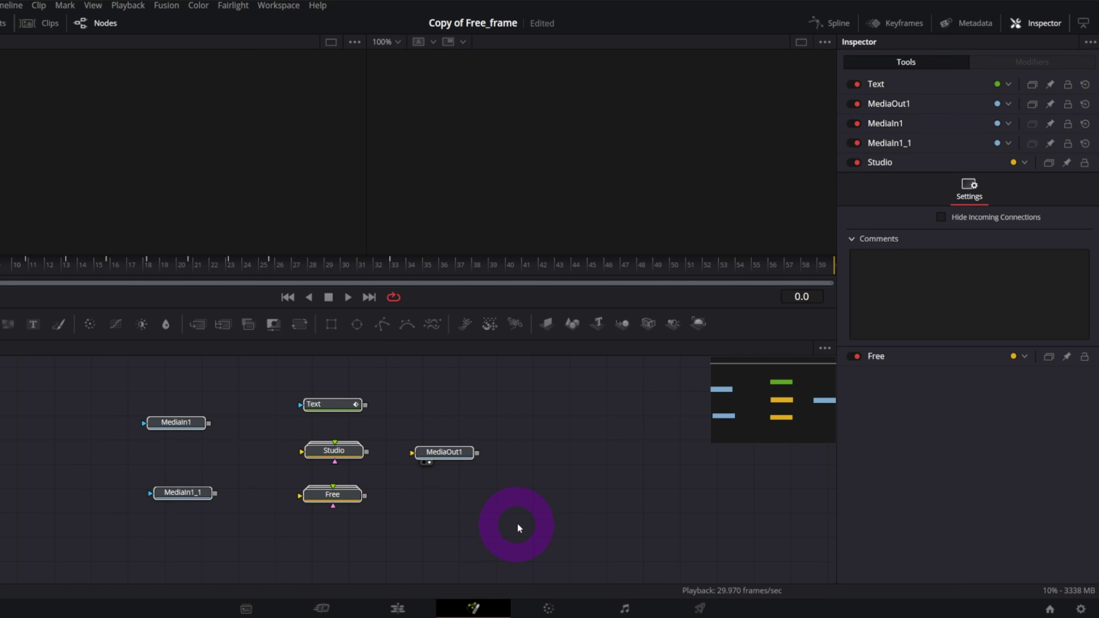
key("v")
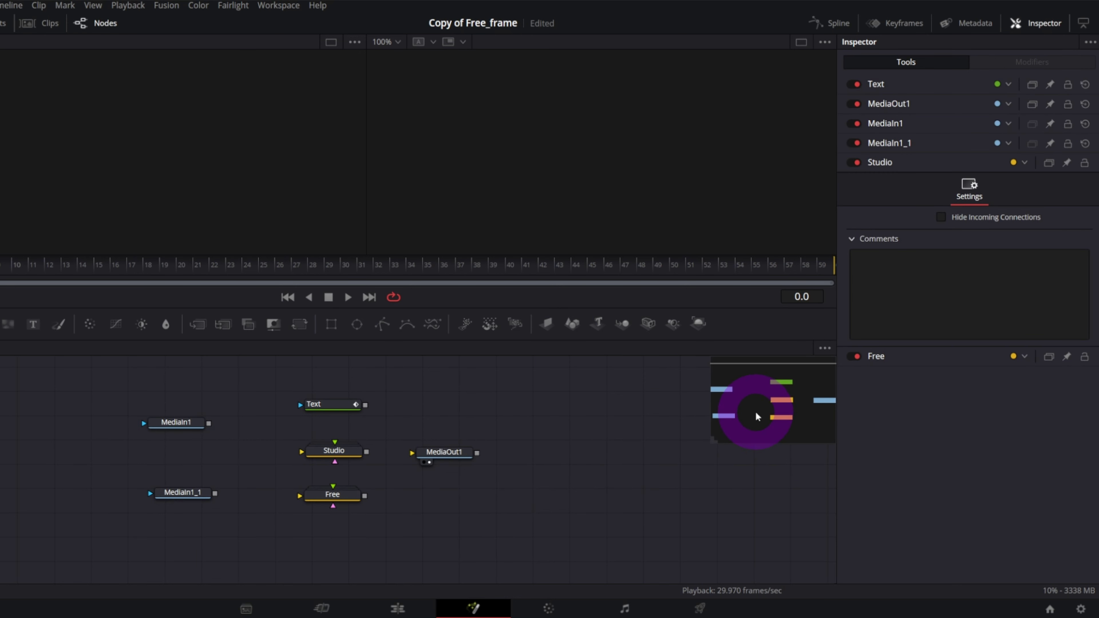
left_click_drag(755, 416, 689, 471)
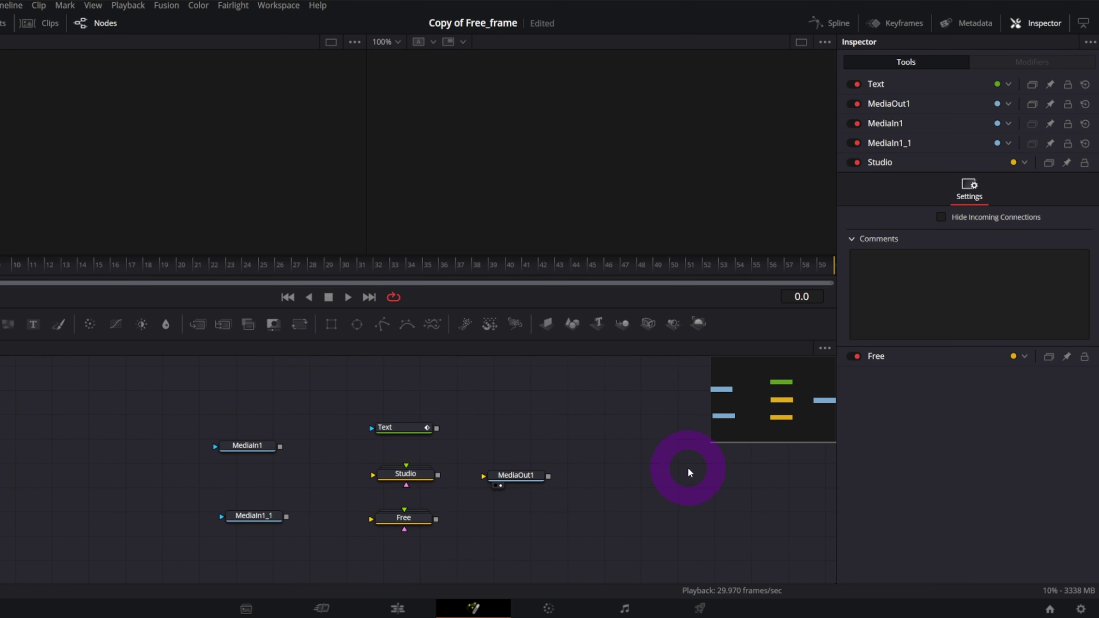
left_click(395, 477)
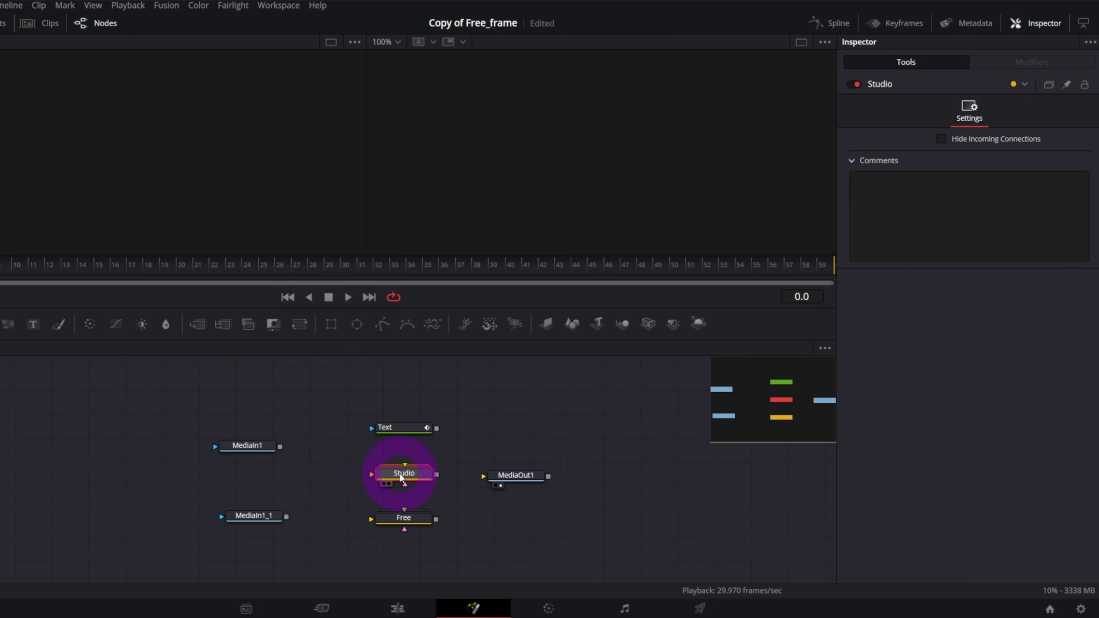
Delete the Free node and connect the Text node's output into Studio.
left_click_drag(400, 477, 402, 472)
left_click(415, 524)
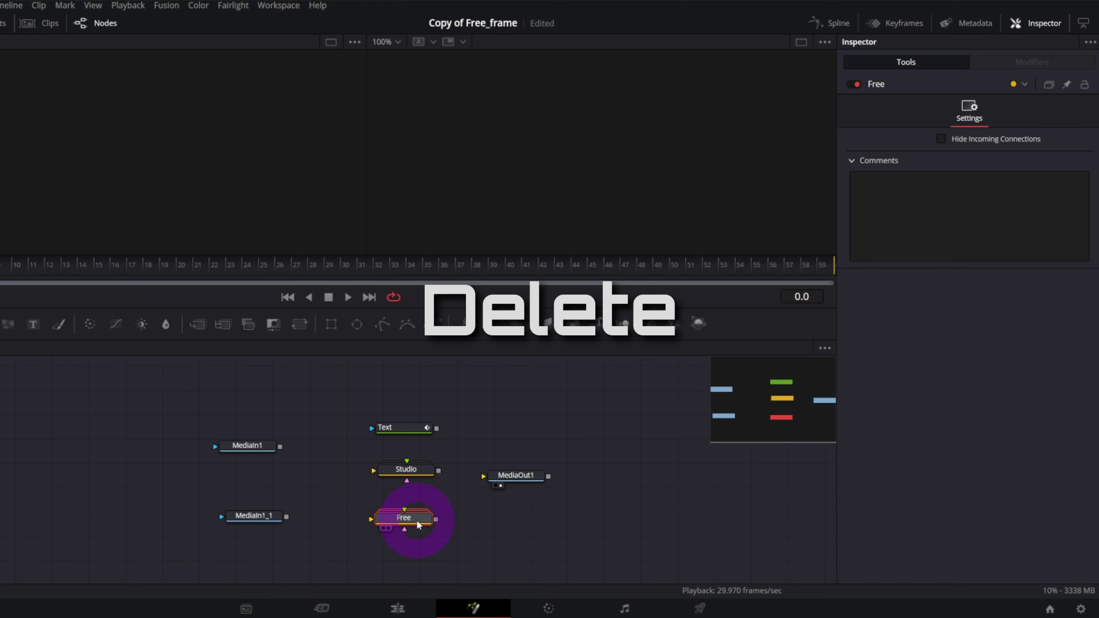
key("Delete")
left_click_drag(400, 427, 395, 354)
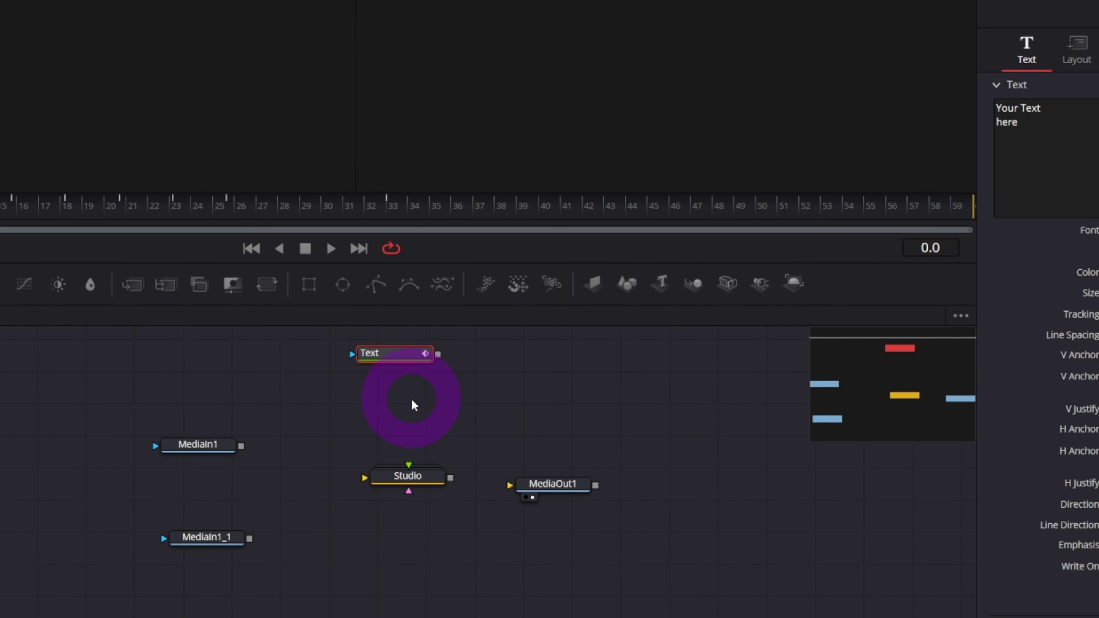
left_click(405, 461)
left_click_drag(438, 355, 408, 464)
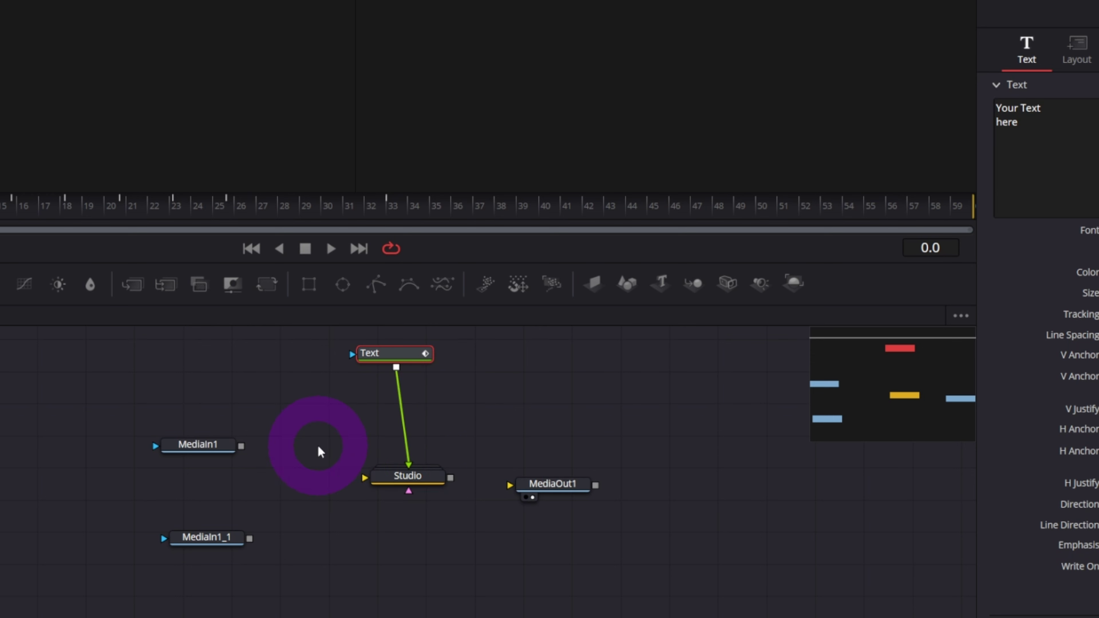
Link MediaIn1 to Studio's main input and MediaIn1_1 to its mask input, spreading the nodes out.
left_click_drag(241, 447, 365, 478)
left_click_drag(250, 539, 517, 484)
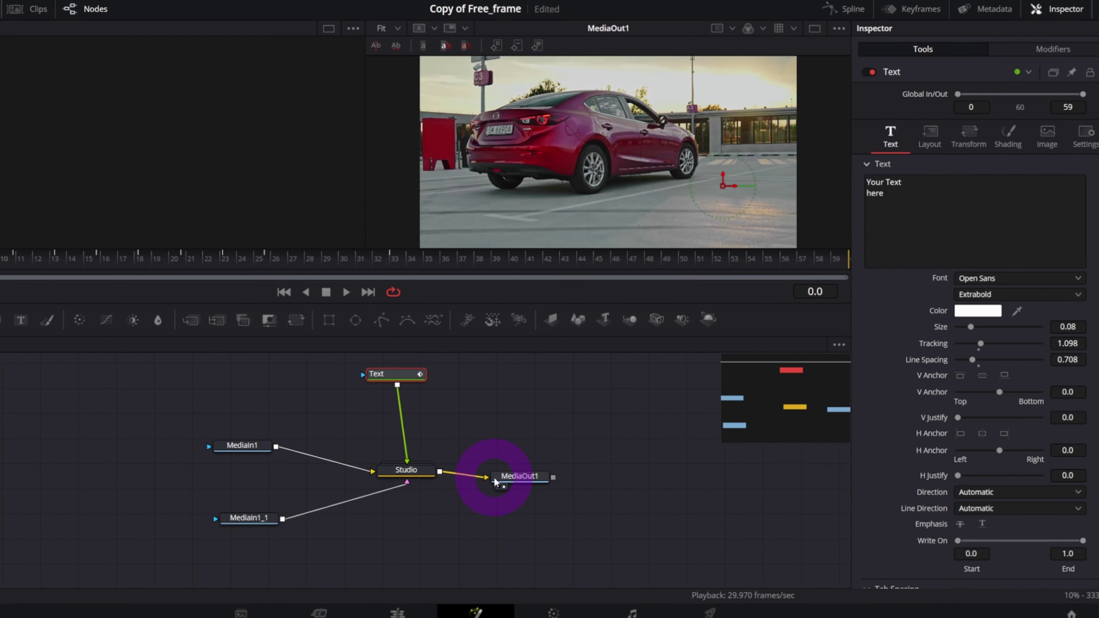
left_click_drag(161, 386, 297, 565)
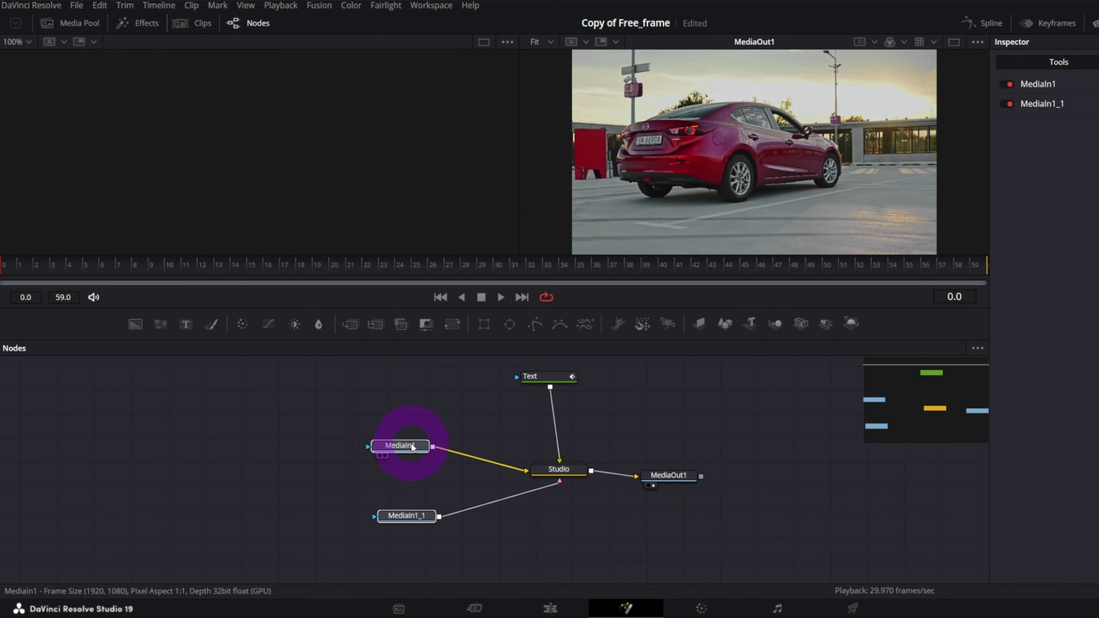
left_click_drag(412, 447, 151, 419)
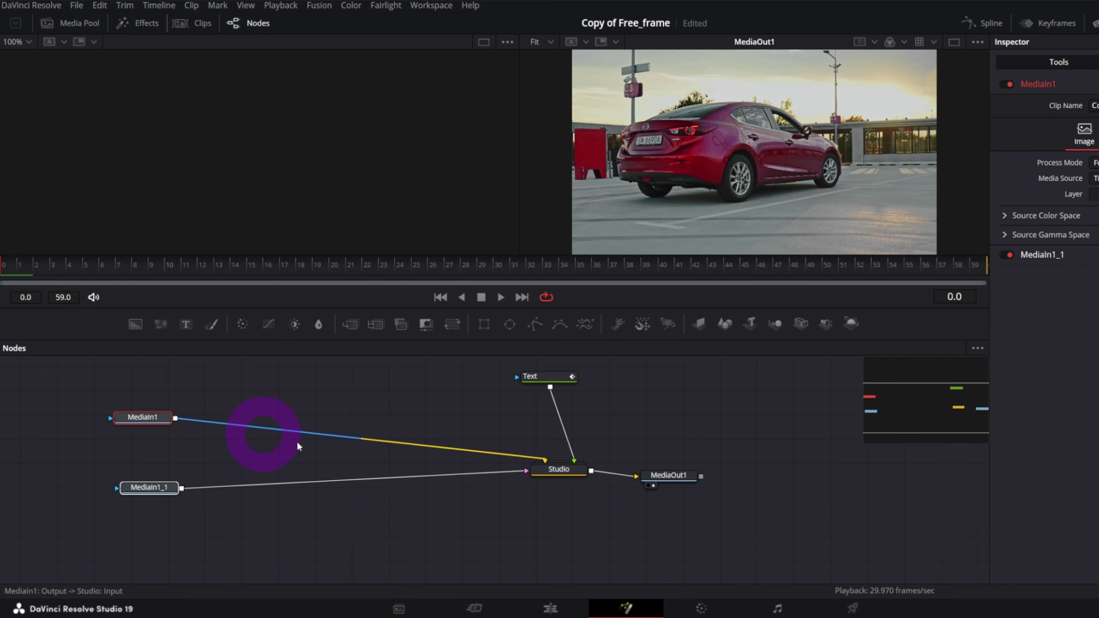
left_click_drag(671, 476, 922, 473)
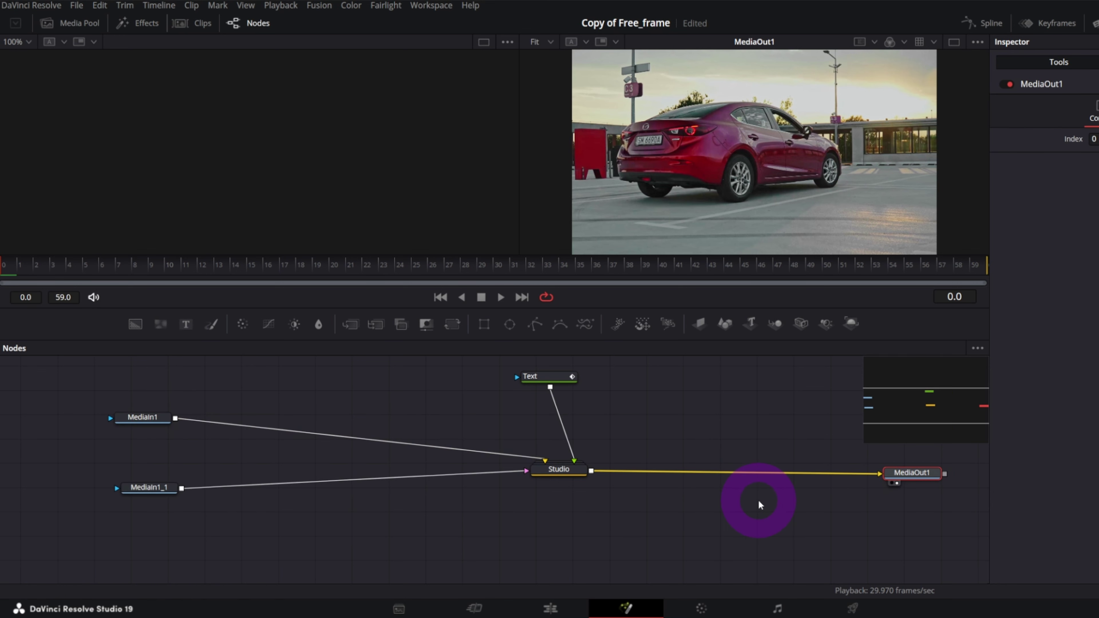
Ungroup the Studio node into its individual nodes.
left_click(552, 470)
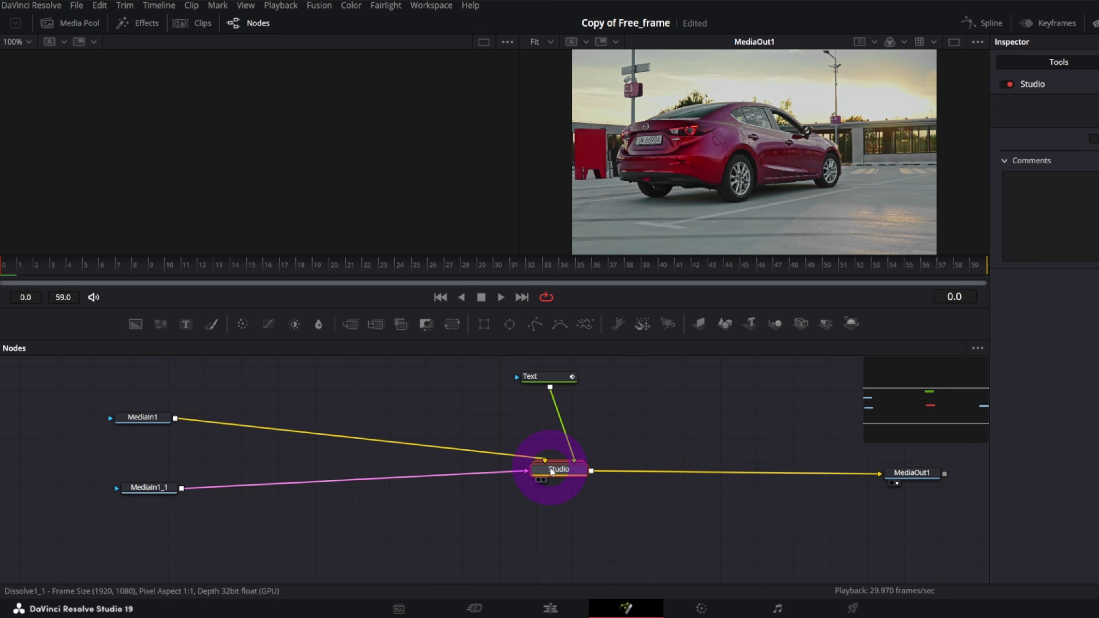
right_click(551, 470)
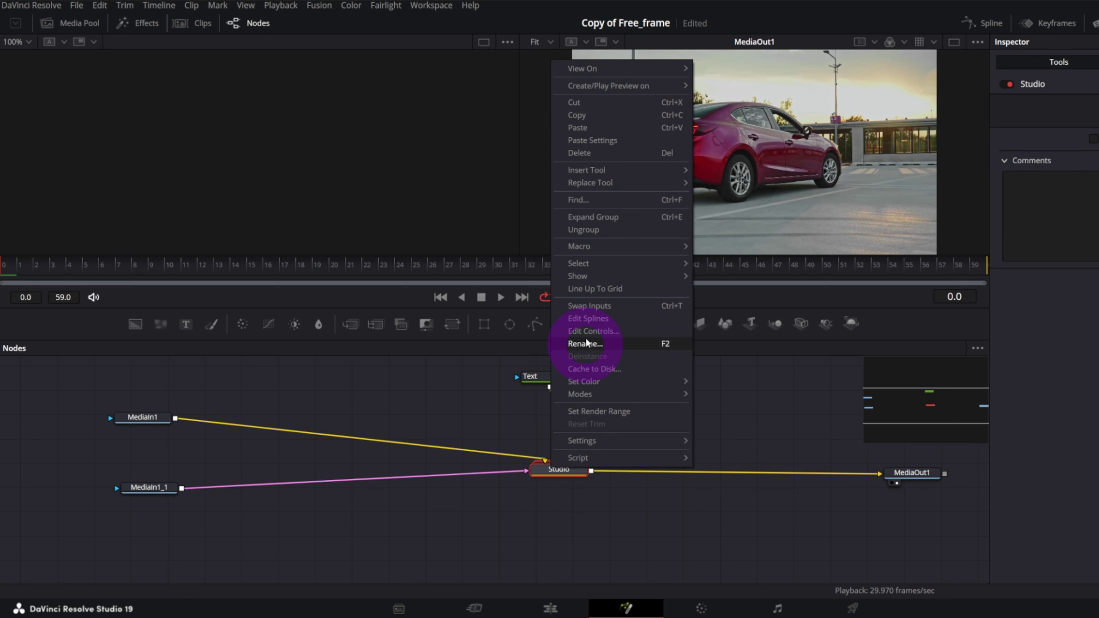
left_click(584, 230)
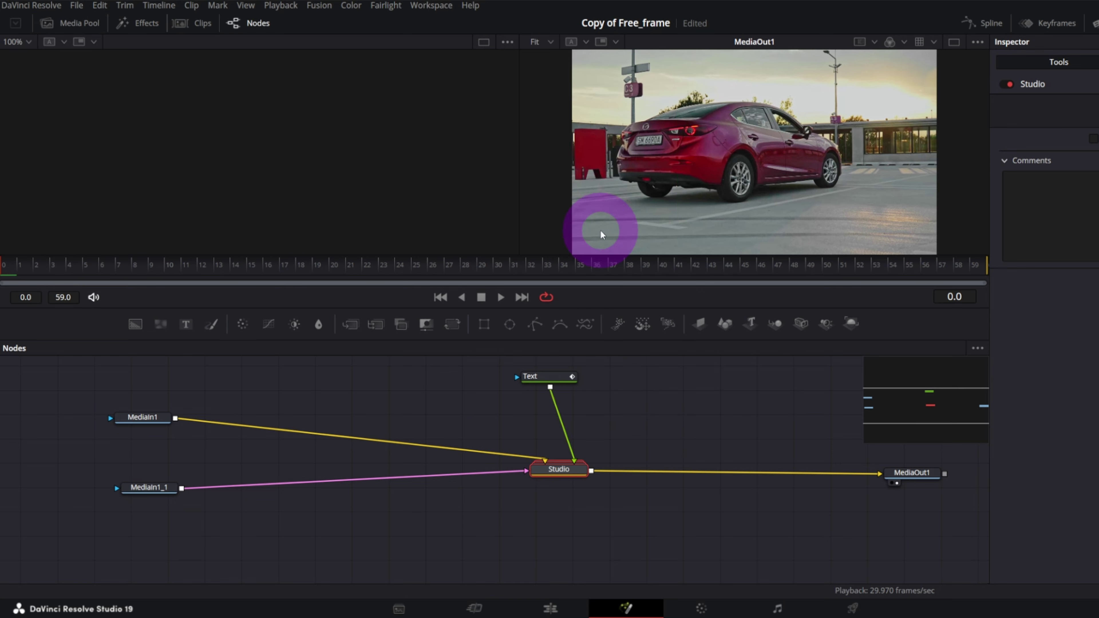
left_click(927, 404)
left_click(429, 474)
Place MediaIn1_1 by CleanPlate1, MediaIn1 above MagicMask1, and MediaOut1 after Dissolve1_1.
left_click(129, 506)
left_click_drag(130, 510, 65, 549)
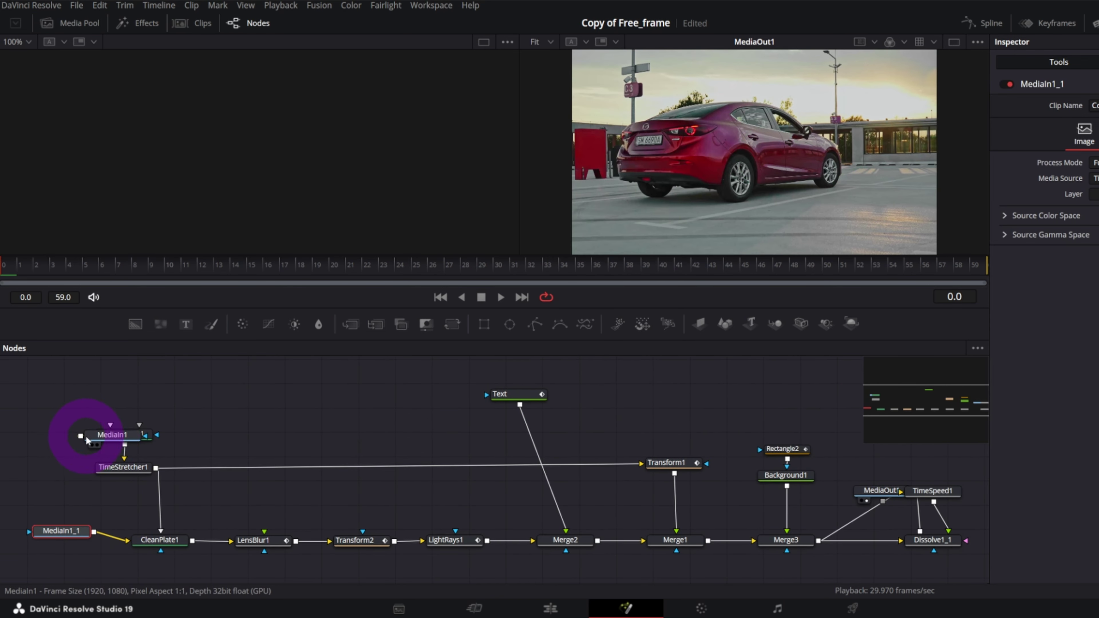
left_click_drag(86, 437, 37, 393)
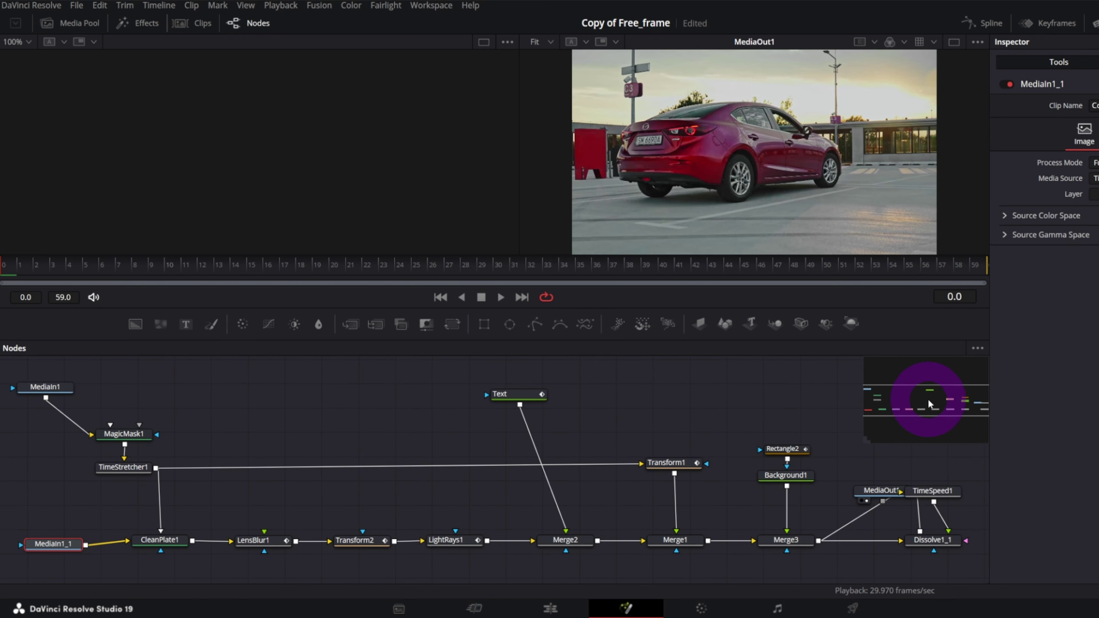
left_click_drag(922, 398, 939, 400)
left_click_drag(688, 506, 861, 541)
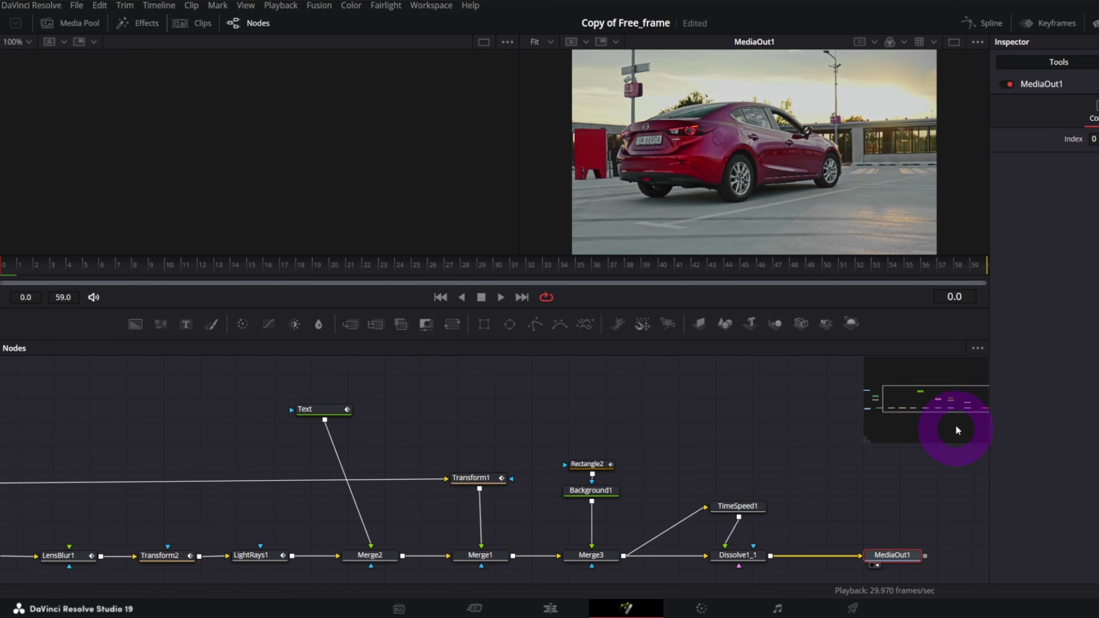
left_click_drag(956, 424, 912, 401)
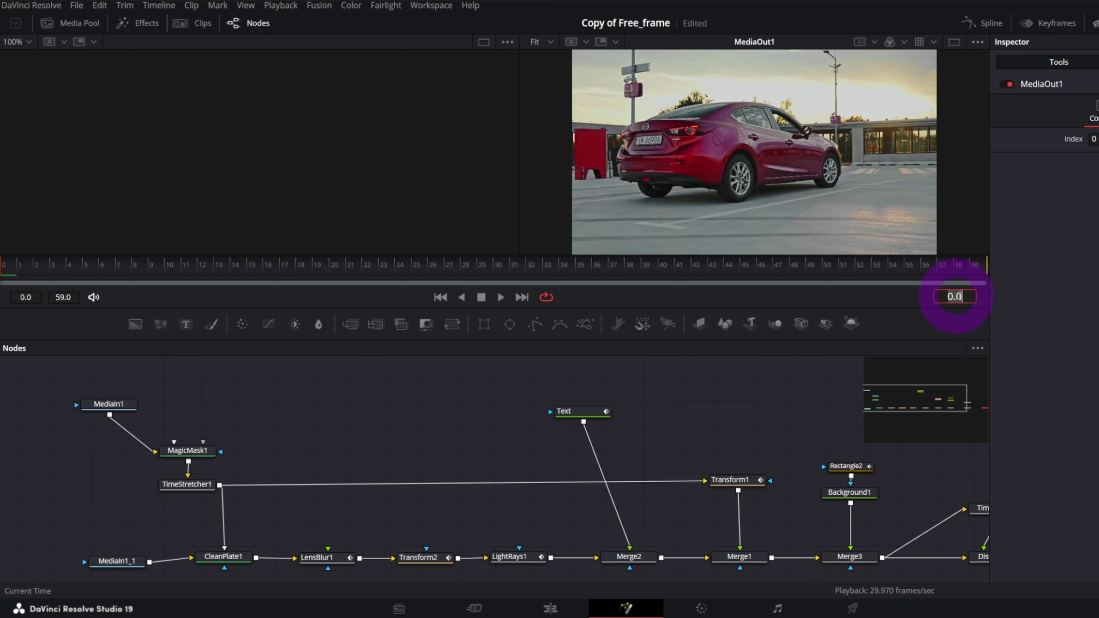
Preview frames 24 and 0, view MagicMask1 in the first viewer, and restore dual viewers.
left_click(396, 263)
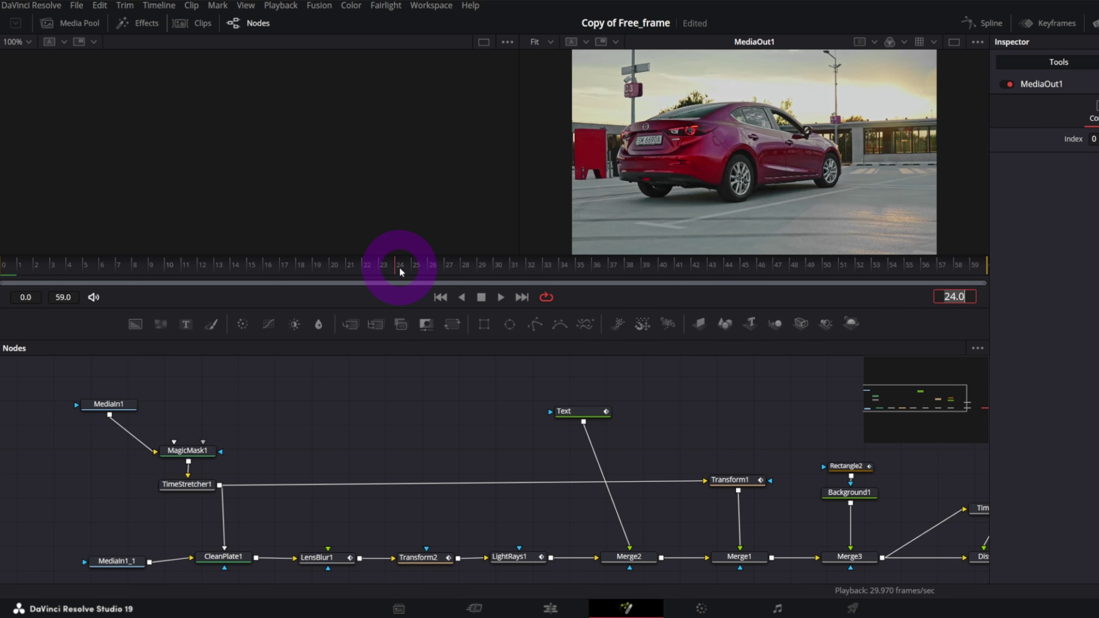
left_click(7, 267)
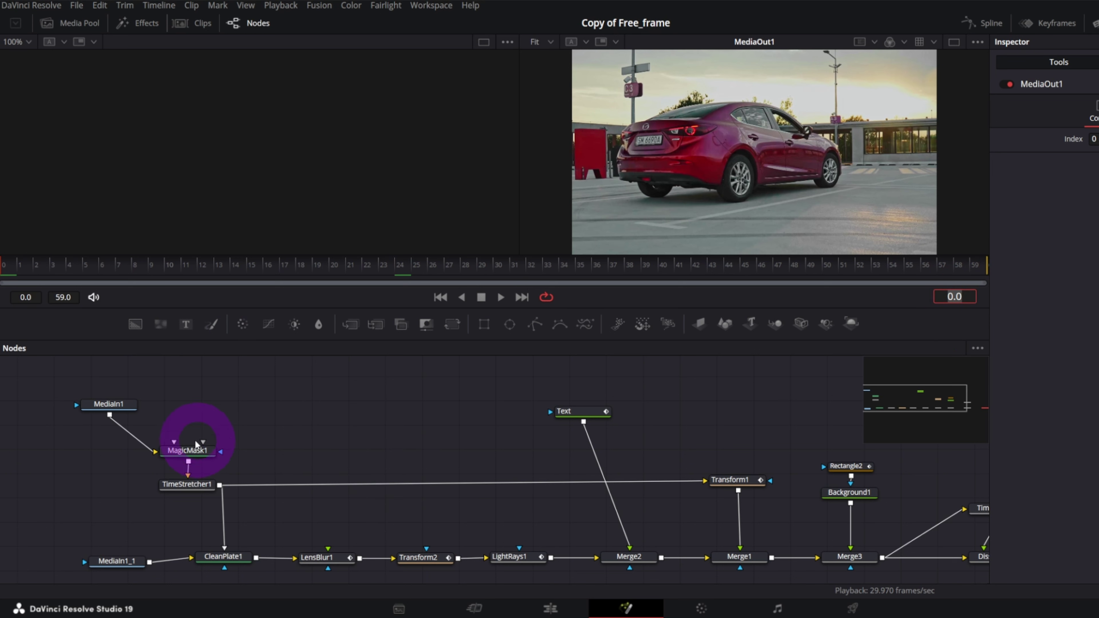
left_click(192, 450)
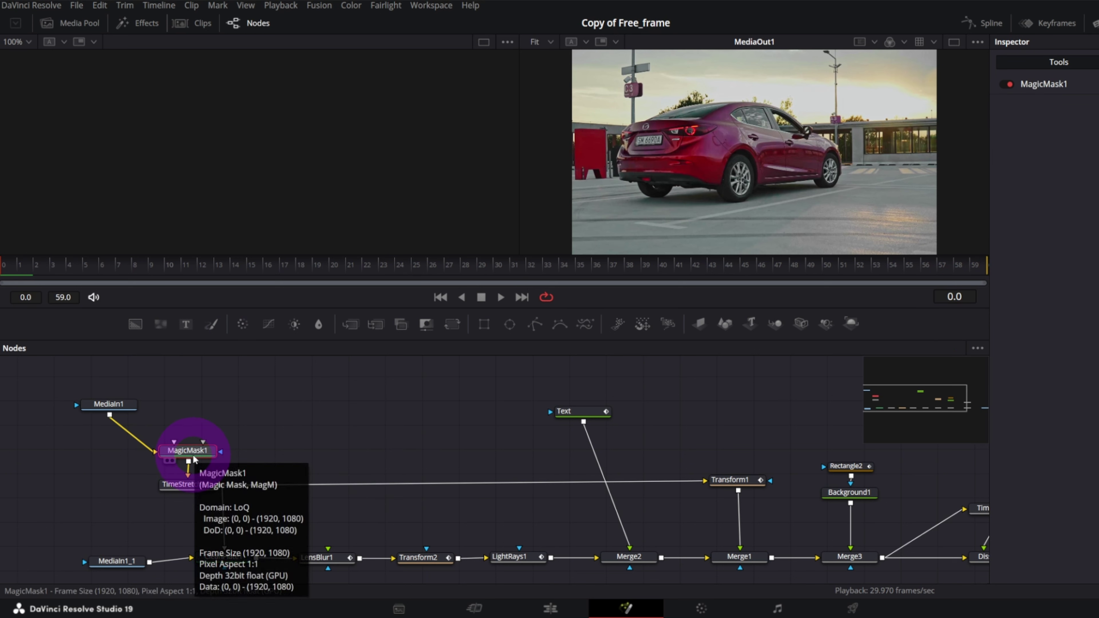
key("1")
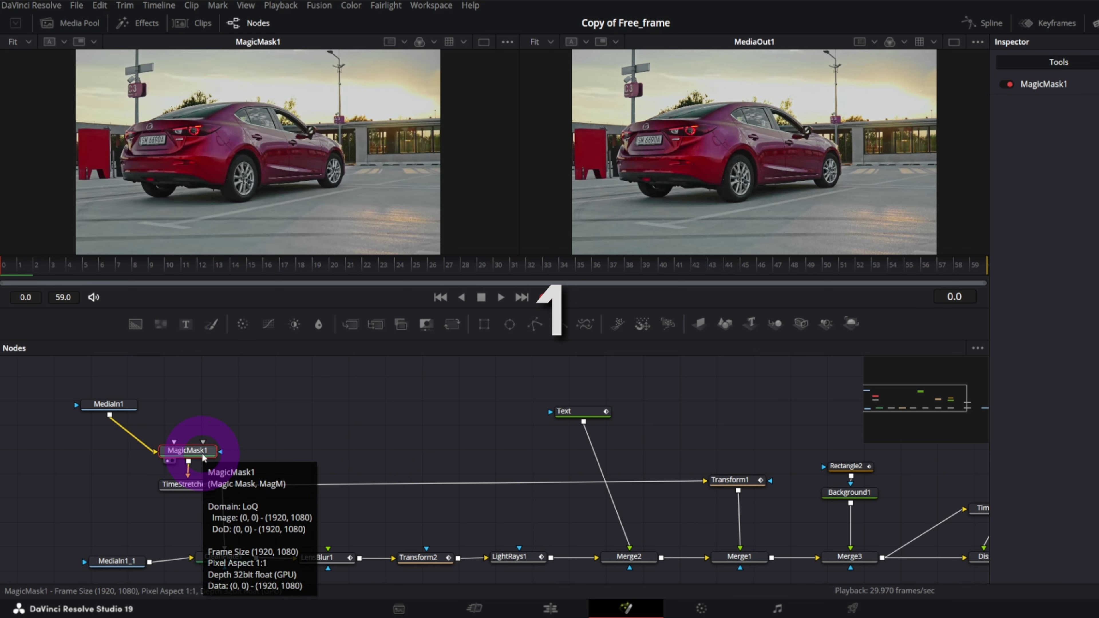
left_click(954, 42)
left_click(954, 42)
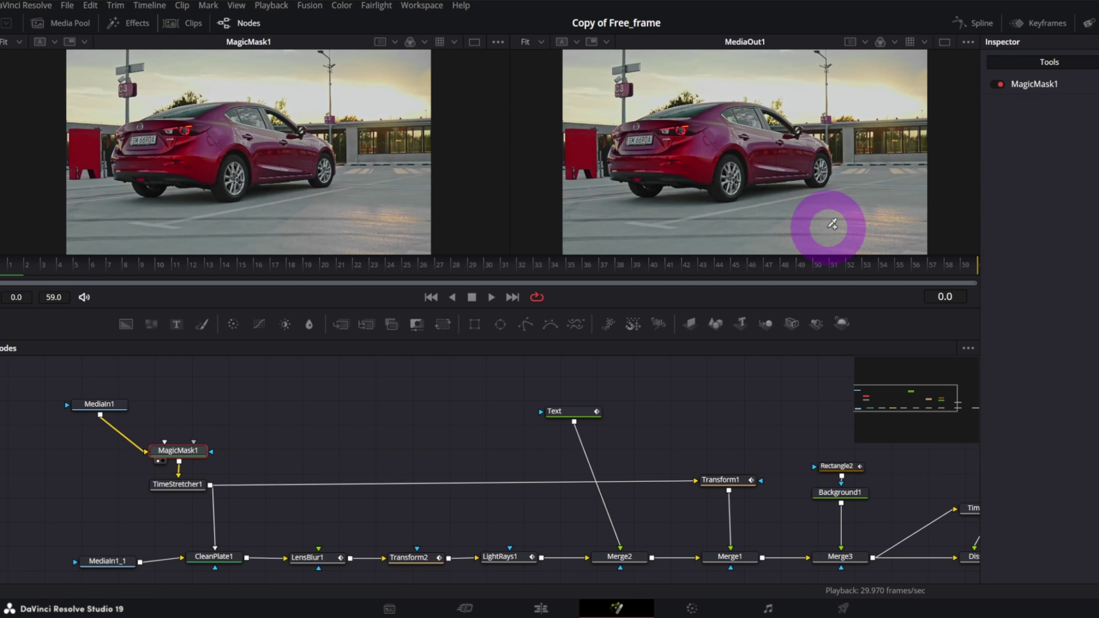
Set MagicMask1 mode to Better, stroke along the car body and wheel, then scrub to check tracking.
left_click(885, 87)
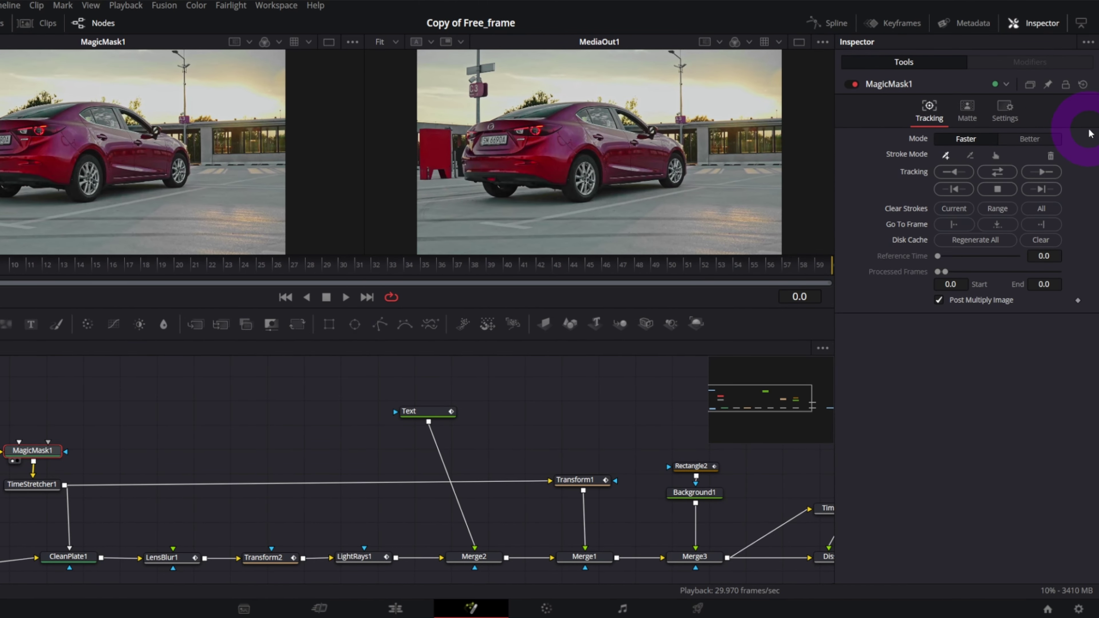
left_click(1046, 141)
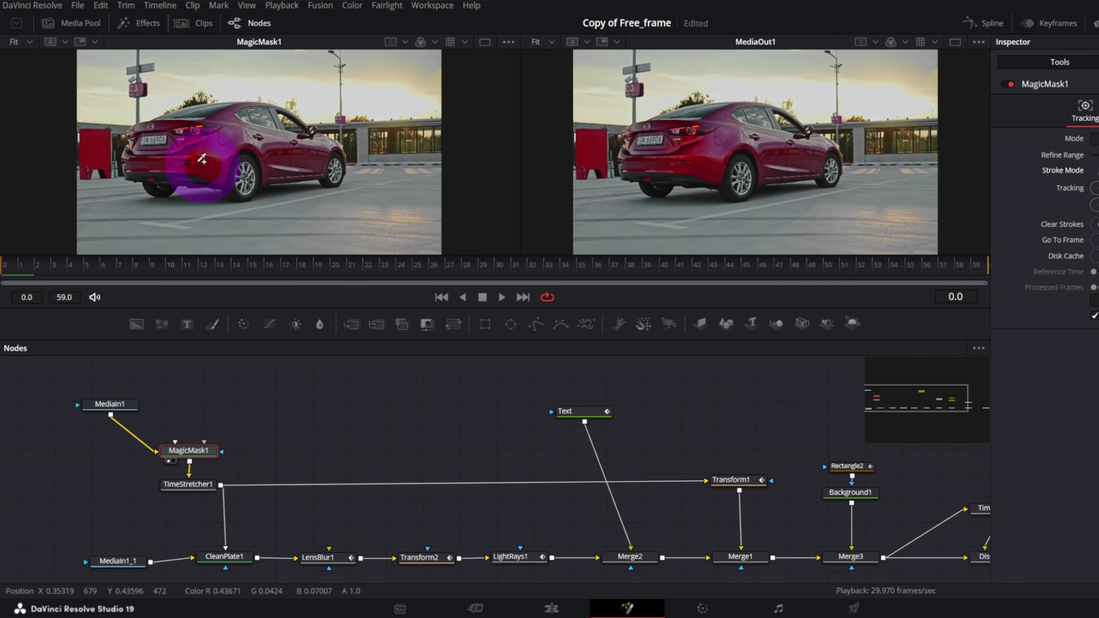
mouse_move(139, 128)
left_mouse_down()
mouse_move(262, 174)
mouse_move(341, 158)
left_mouse_up()
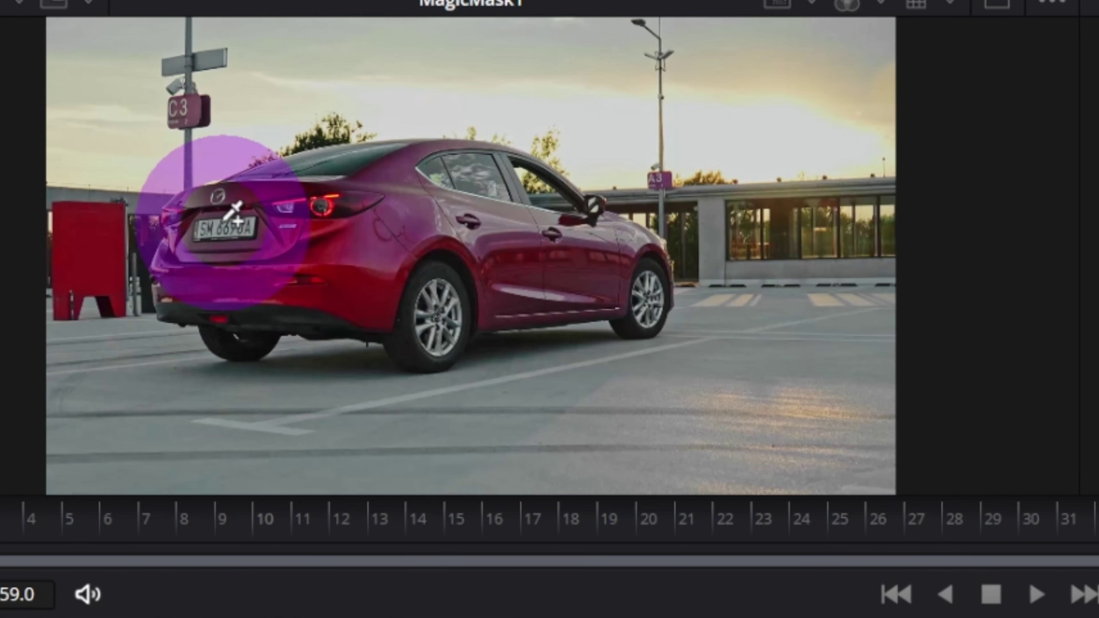
mouse_move(193, 209)
left_mouse_down()
mouse_move(290, 278)
mouse_move(406, 315)
mouse_move(651, 282)
left_mouse_up()
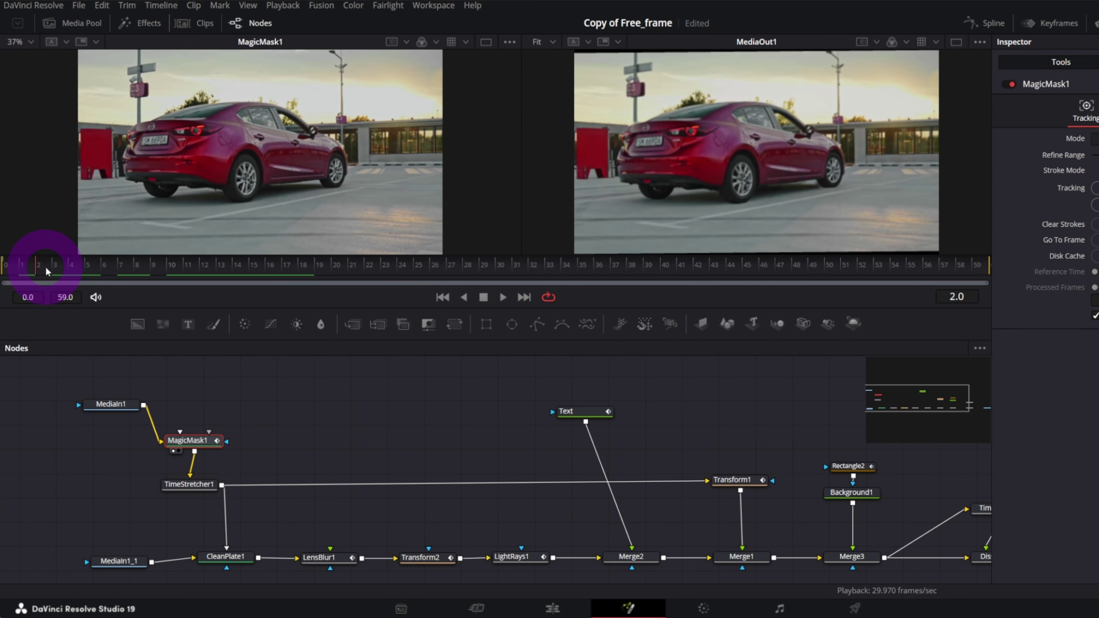
left_click_drag(48, 272, 188, 270)
Inspect LensBlur1, Transform2 and the Transform1, Rectangle2 and Background1 nodes.
left_click(329, 557)
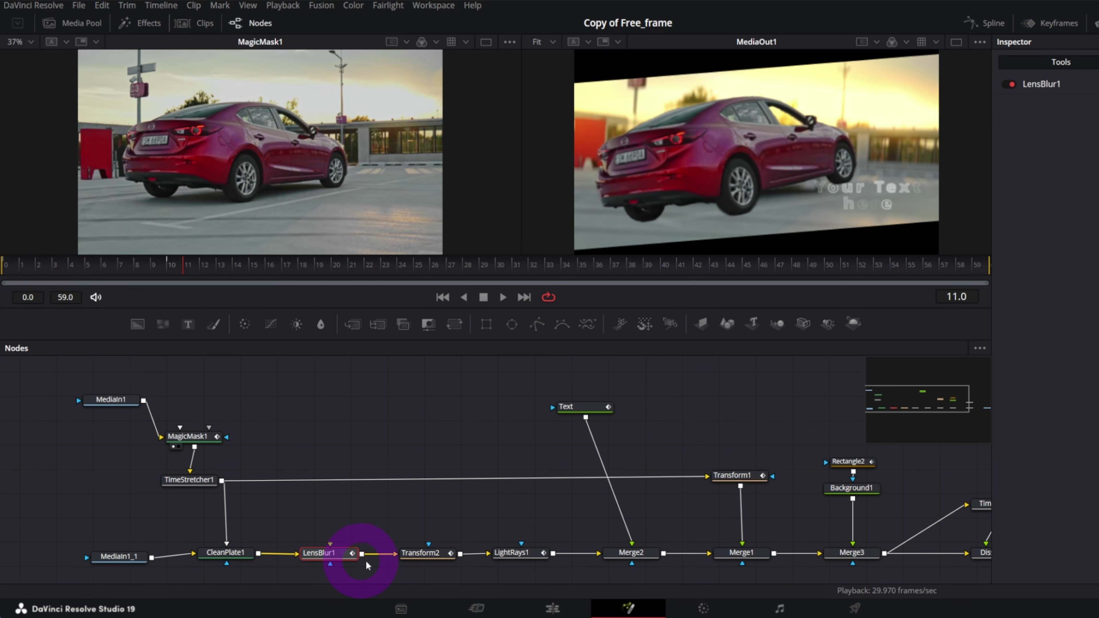
left_click(420, 557)
left_click_drag(696, 419, 908, 536)
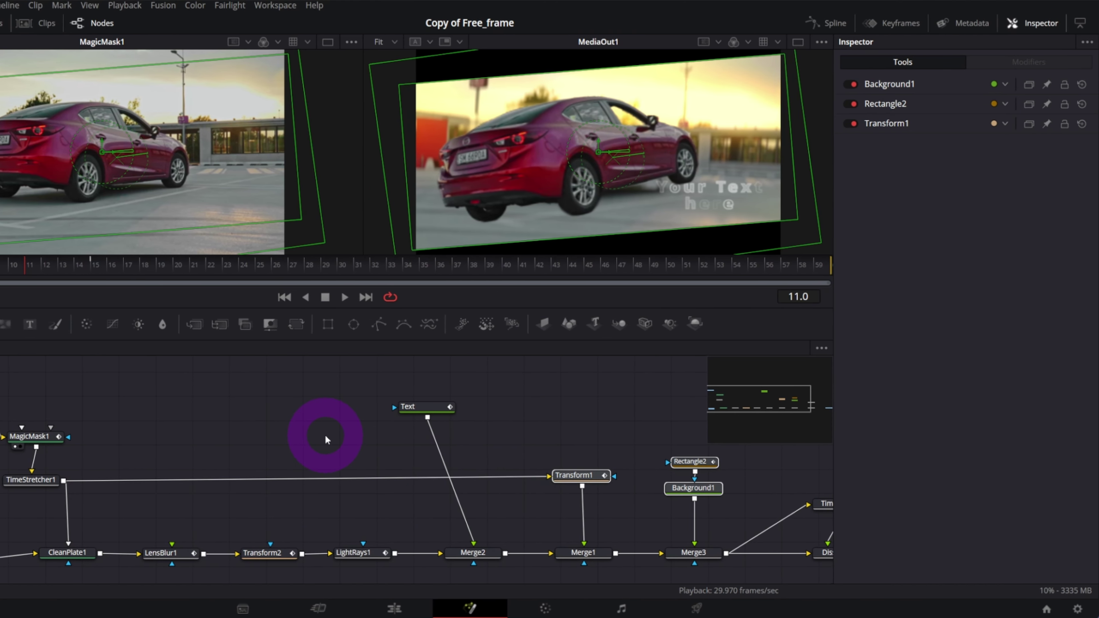
Open the Text node, nudge it right, and preview the 'Your Text here' title at later frames.
left_click(423, 409)
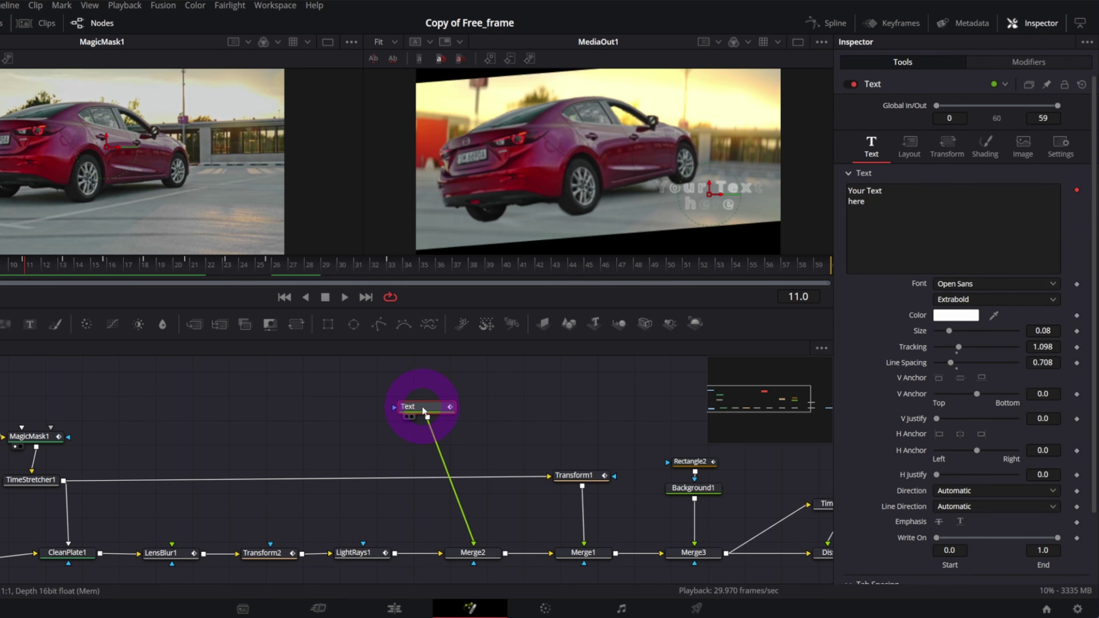
left_click_drag(422, 408, 433, 409)
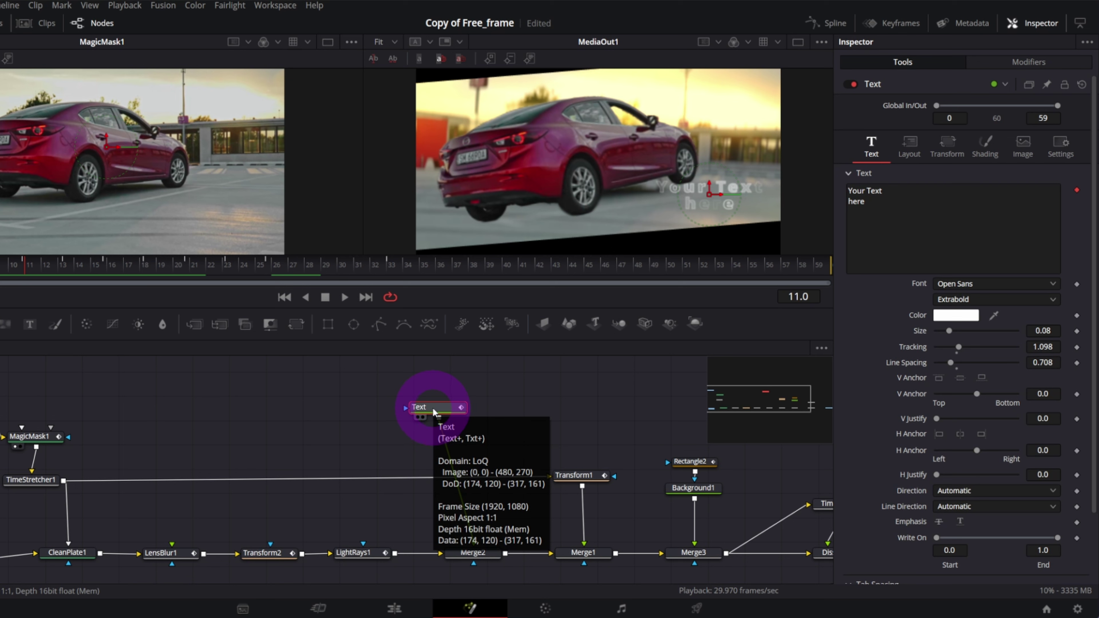
left_click_drag(263, 265, 494, 279)
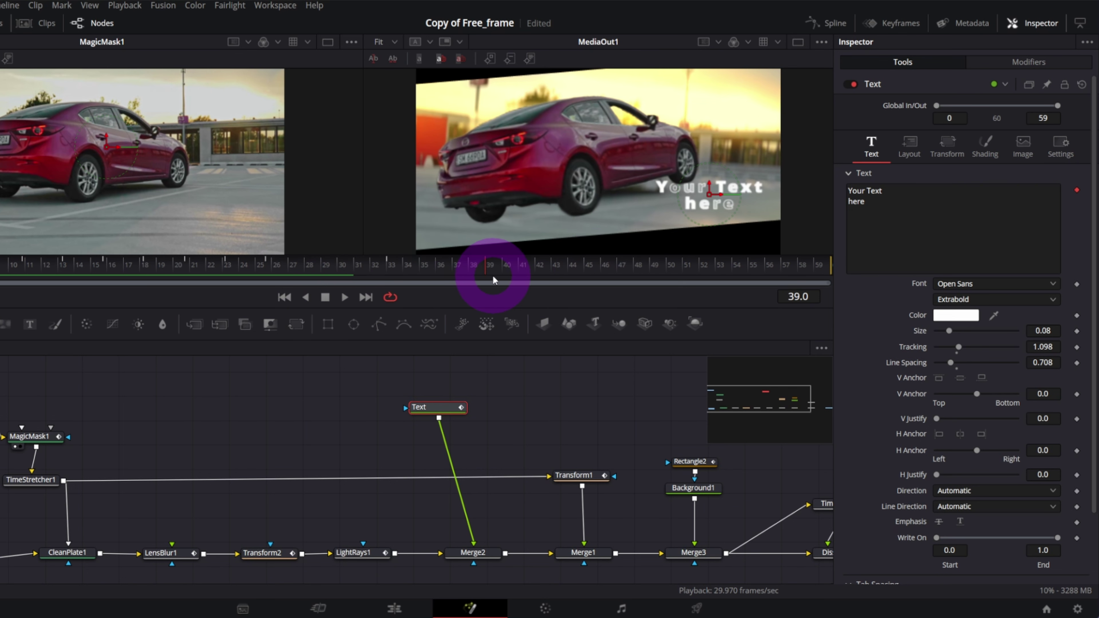
left_click(454, 422)
left_click_drag(440, 409, 451, 411)
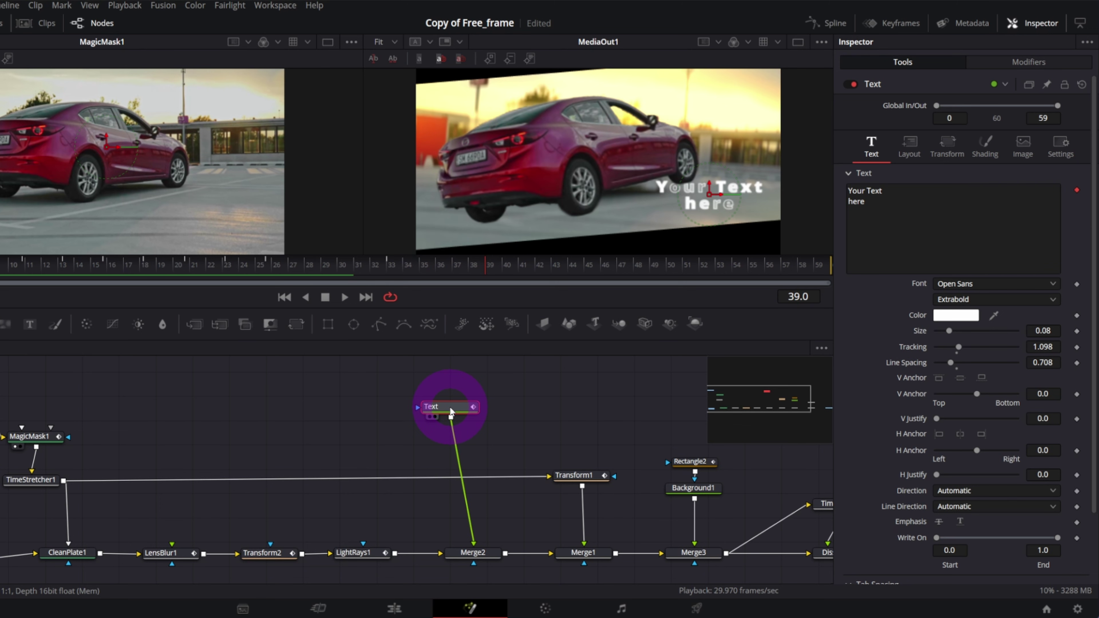
Replace the Text node with the Slide From Center Line title from Effects > Templates > Edit > Titles.
key("Delete")
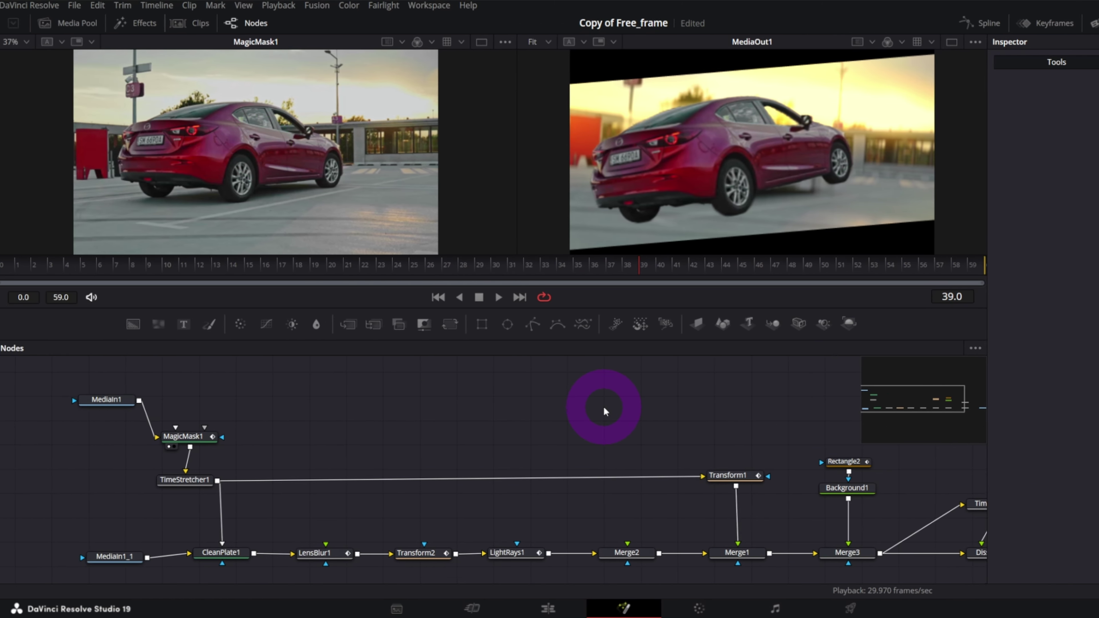
left_click(129, 26)
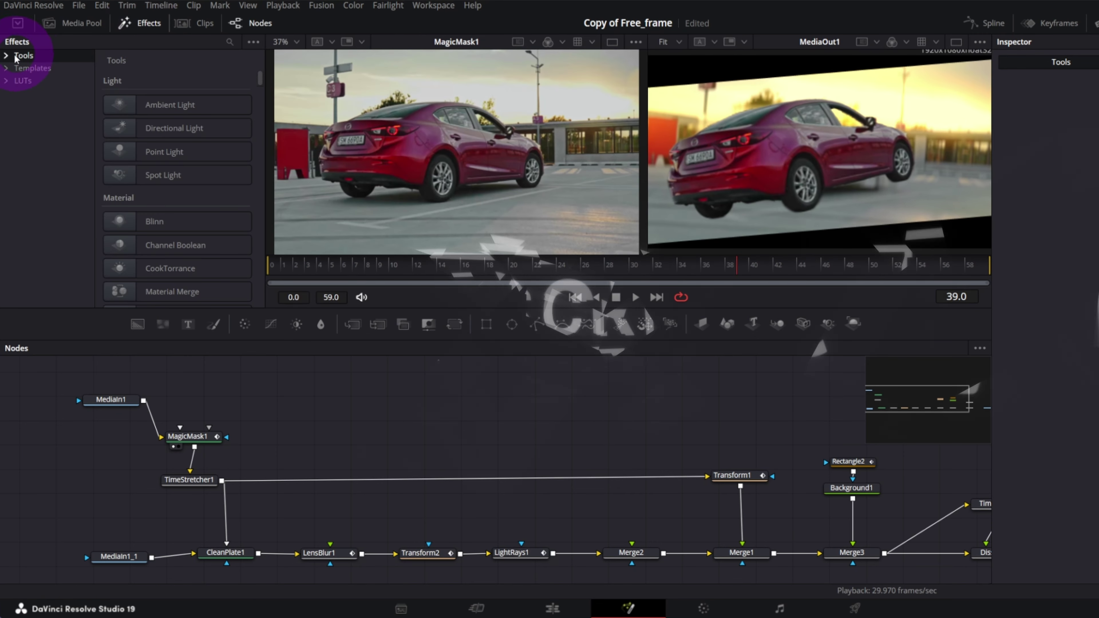
left_click(7, 68)
left_click(17, 81)
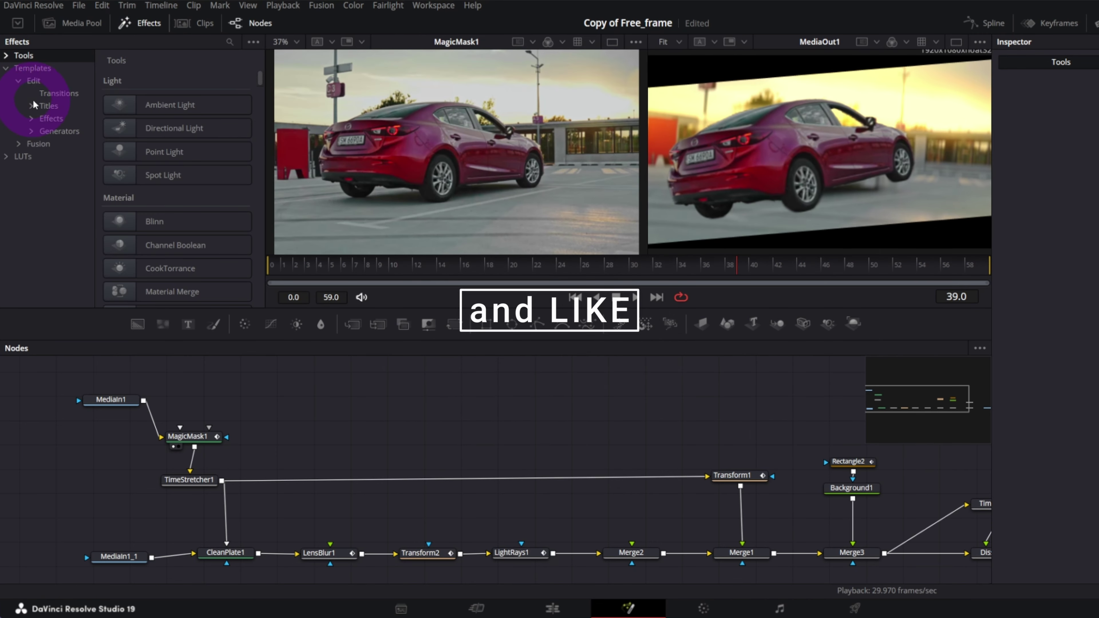
left_click(48, 106)
scroll(202, 151, "down", 10)
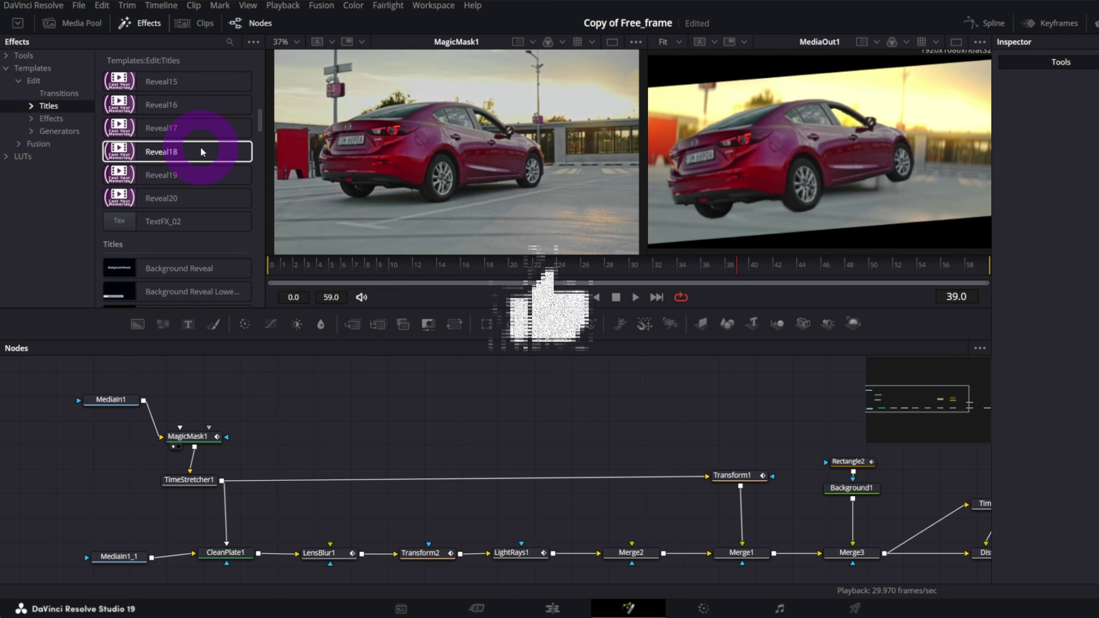
scroll(203, 150, "down", 3)
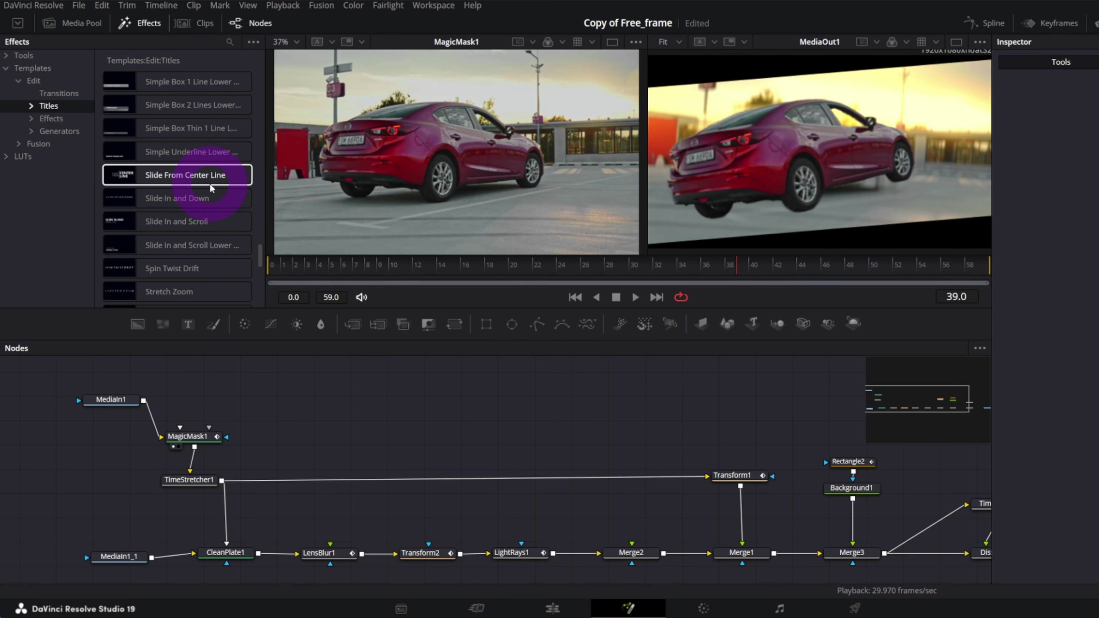
left_click(137, 177)
left_click_drag(137, 177, 631, 544)
left_click(146, 29)
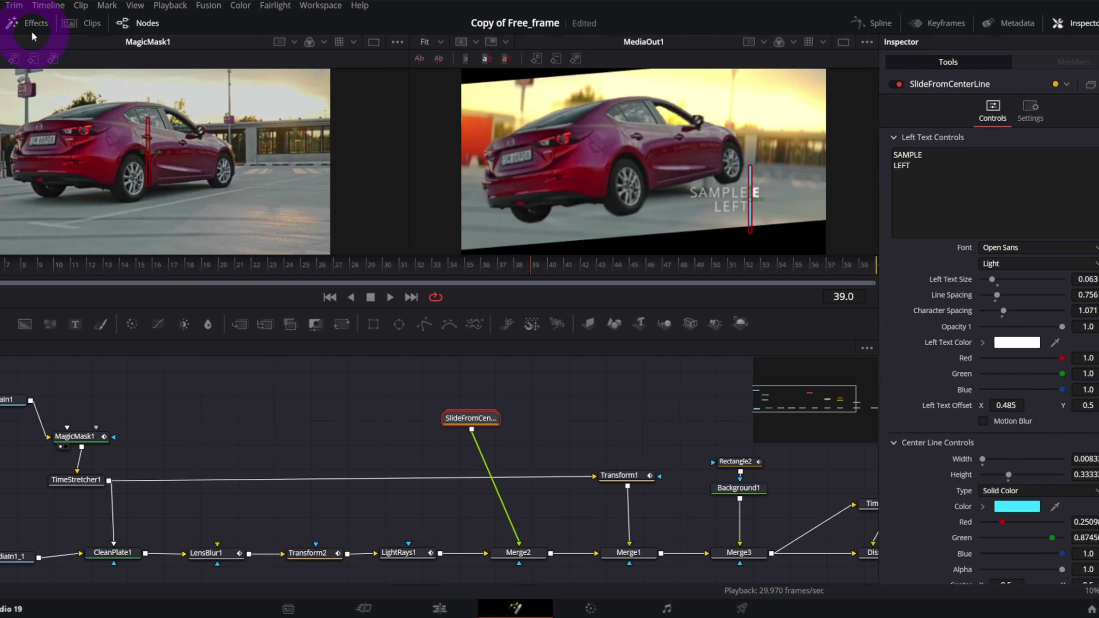
Change the title text to 'MY NEW TEXT' and set the centre line colour to red.
left_click_drag(1040, 173, 976, 149)
type("MY NEW TEXT")
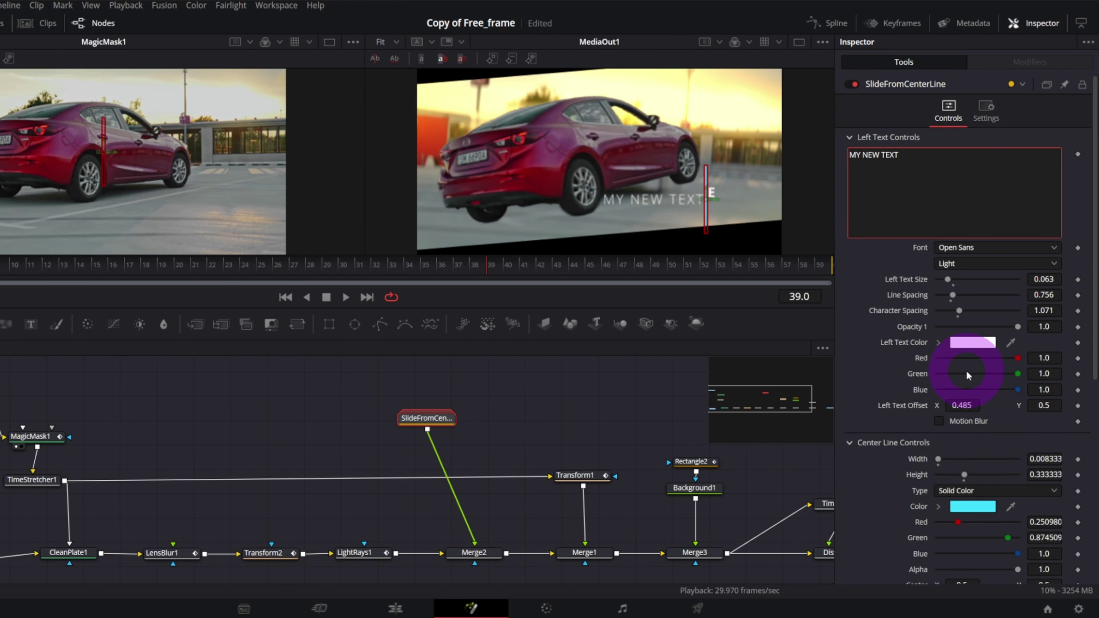
left_click(973, 507)
left_click(336, 259)
left_click(584, 422)
Preview the title animation, nudge the title node right, and show only the output viewer.
left_click(336, 360)
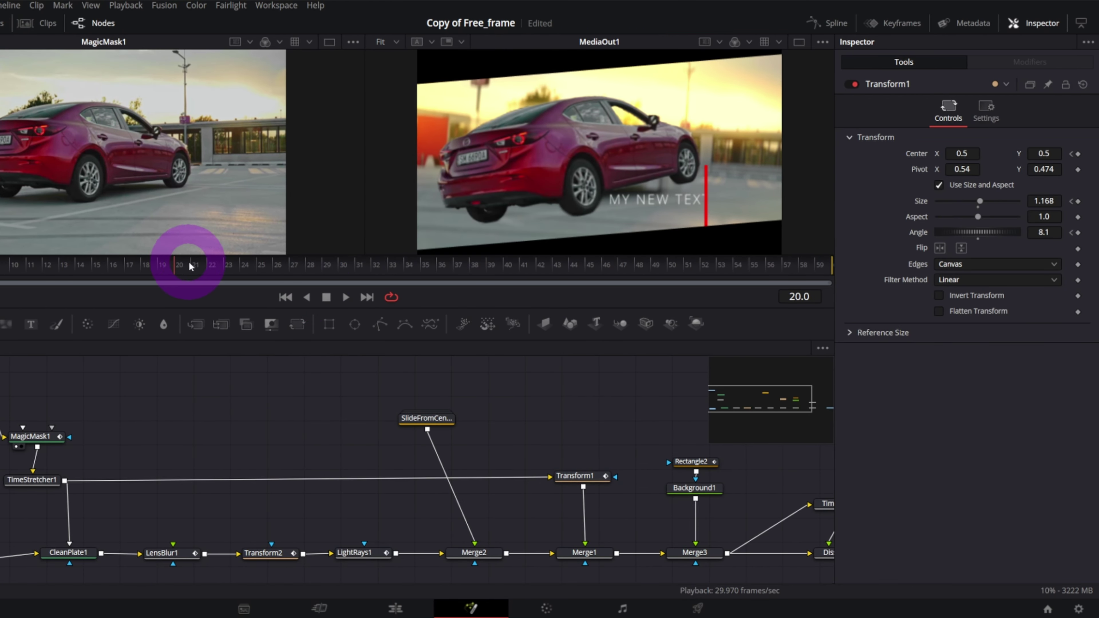
left_click_drag(184, 258, 435, 285)
left_click_drag(426, 417, 442, 418)
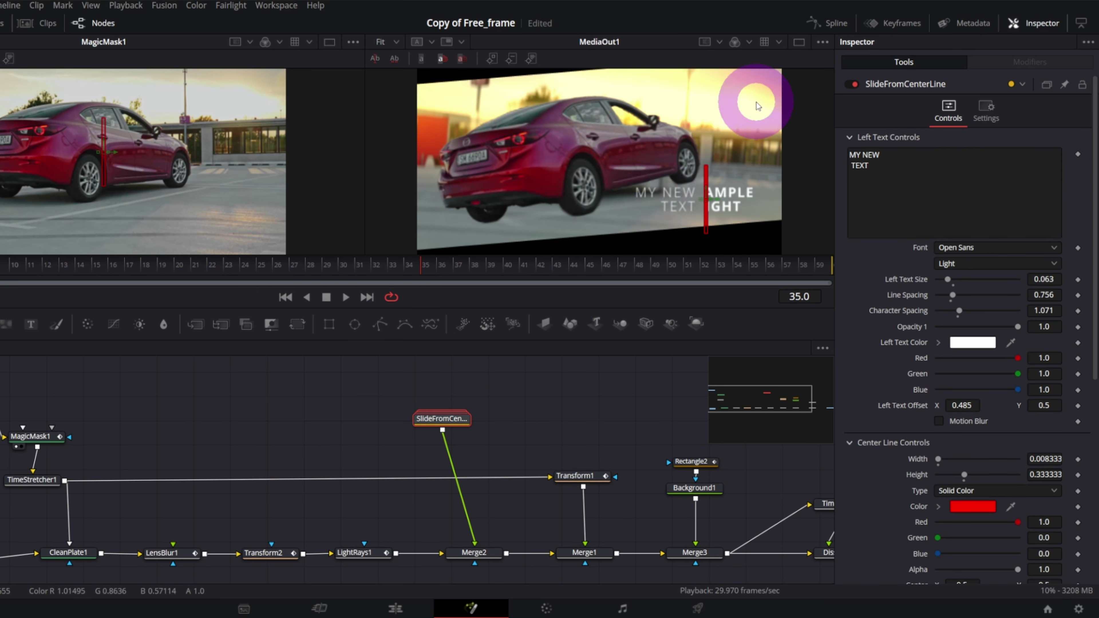
left_click(798, 42)
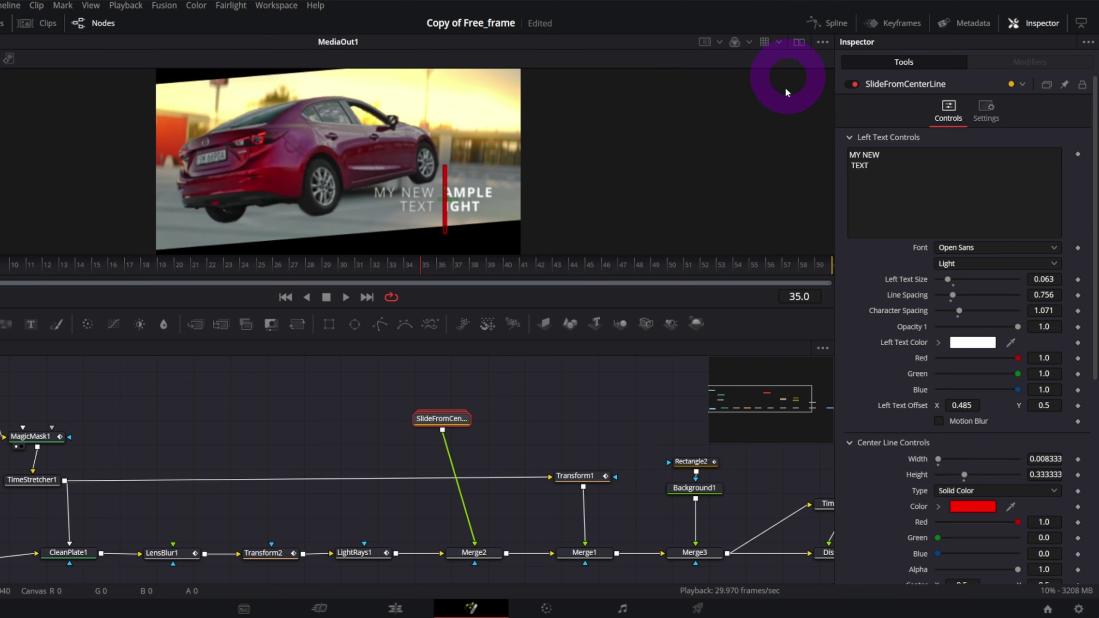
Set LightRays1's colour to pure red and lower its Brightness to 0.102.
left_click(351, 552)
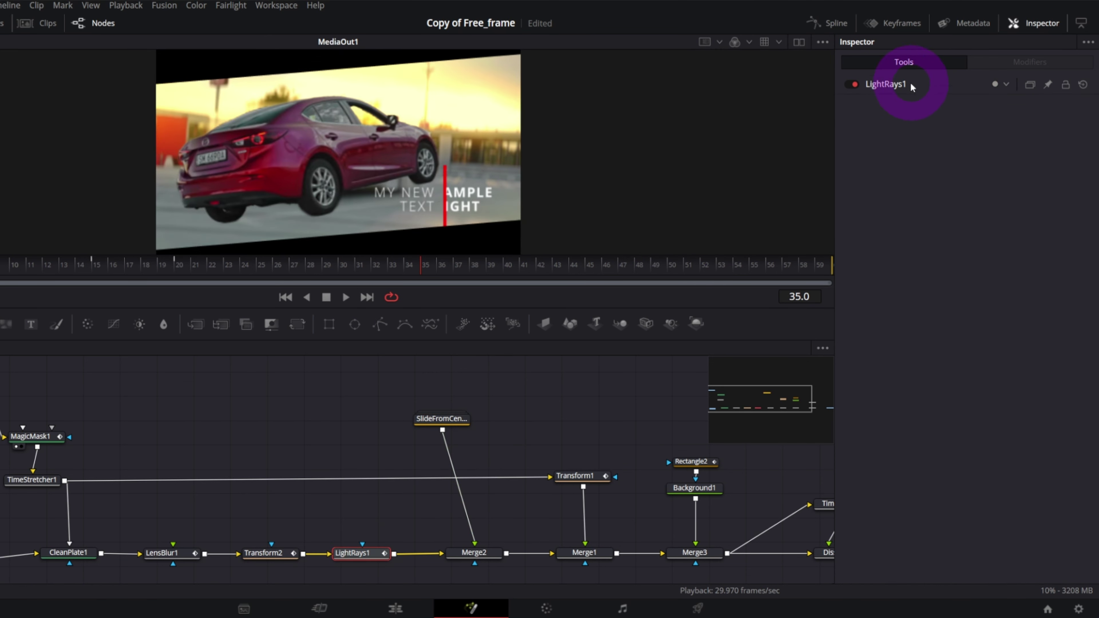
left_click(885, 87)
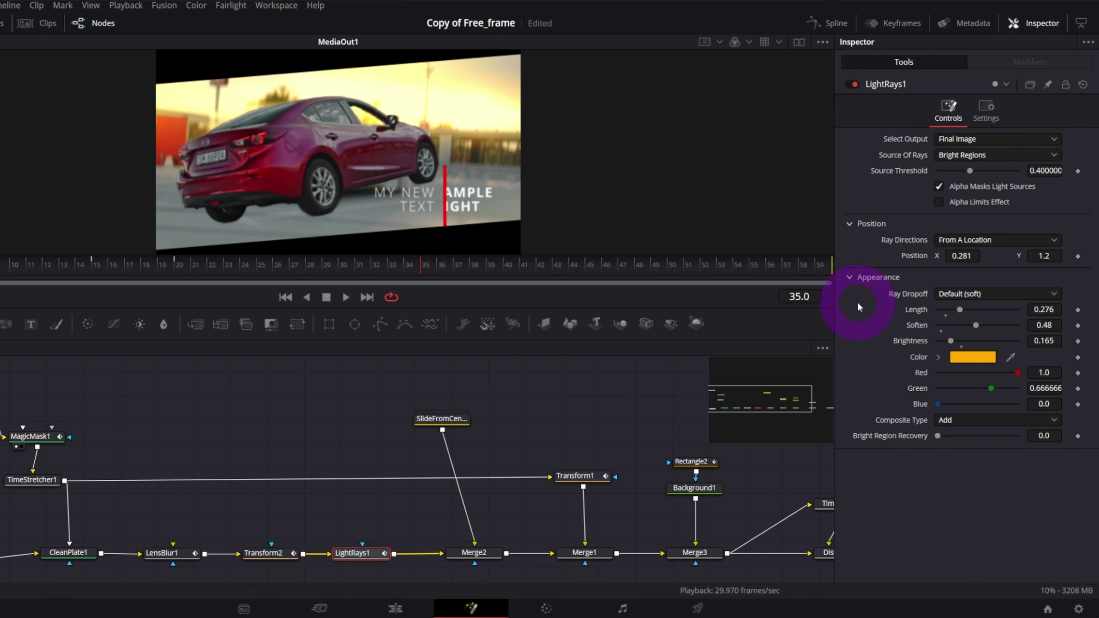
left_click(970, 364)
left_click(334, 260)
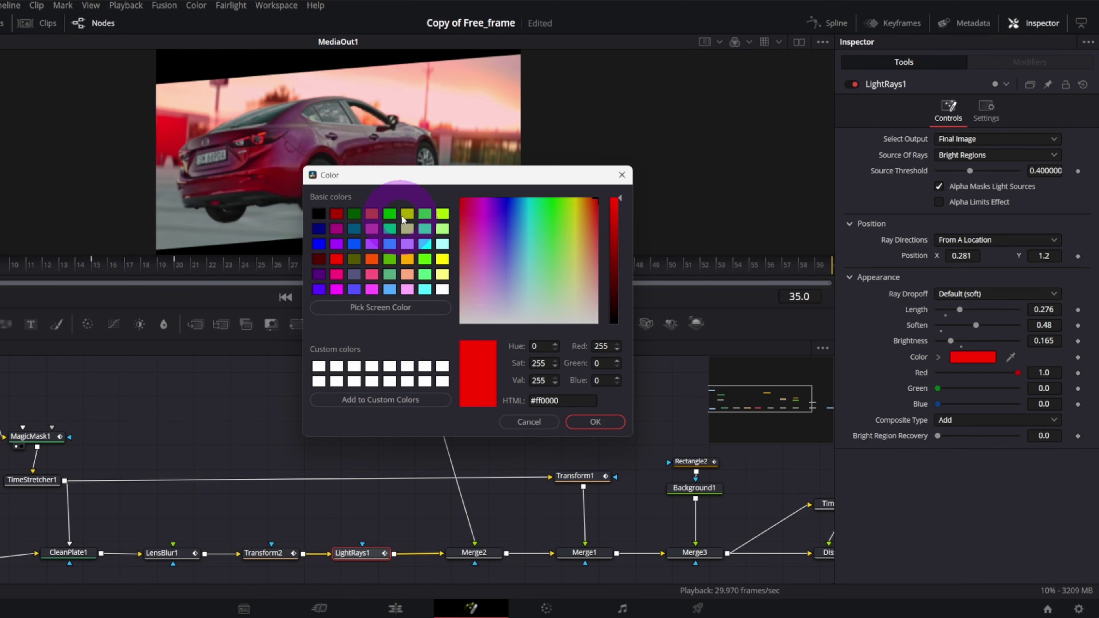
left_click_drag(412, 184, 217, 284)
left_click(392, 522)
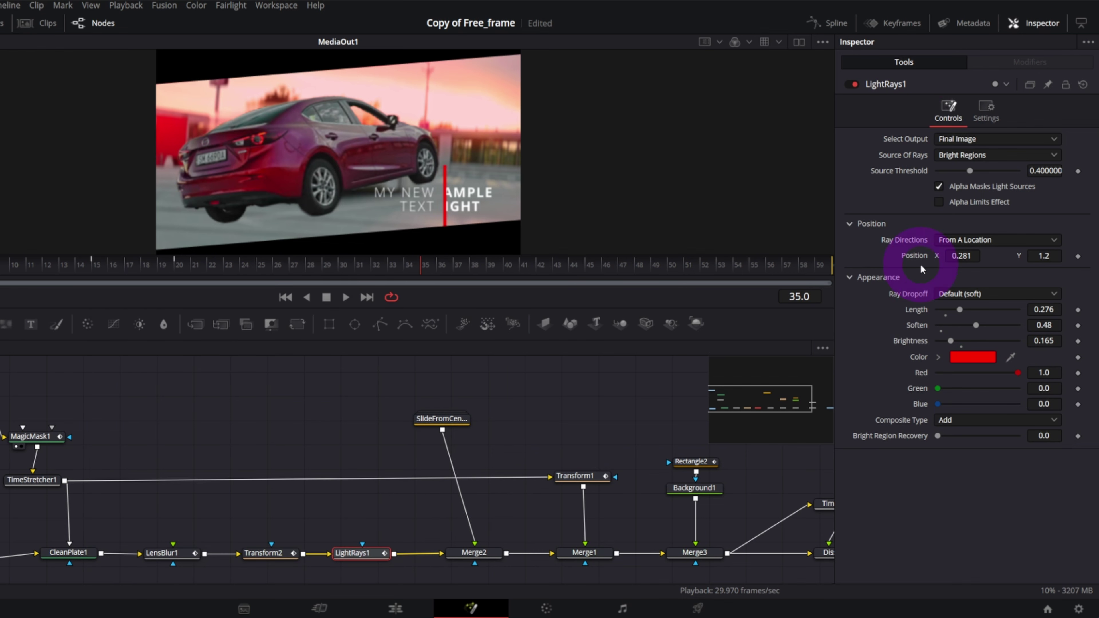
mouse_move(952, 342)
left_mouse_down()
mouse_move(972, 338)
mouse_move(944, 344)
left_mouse_up()
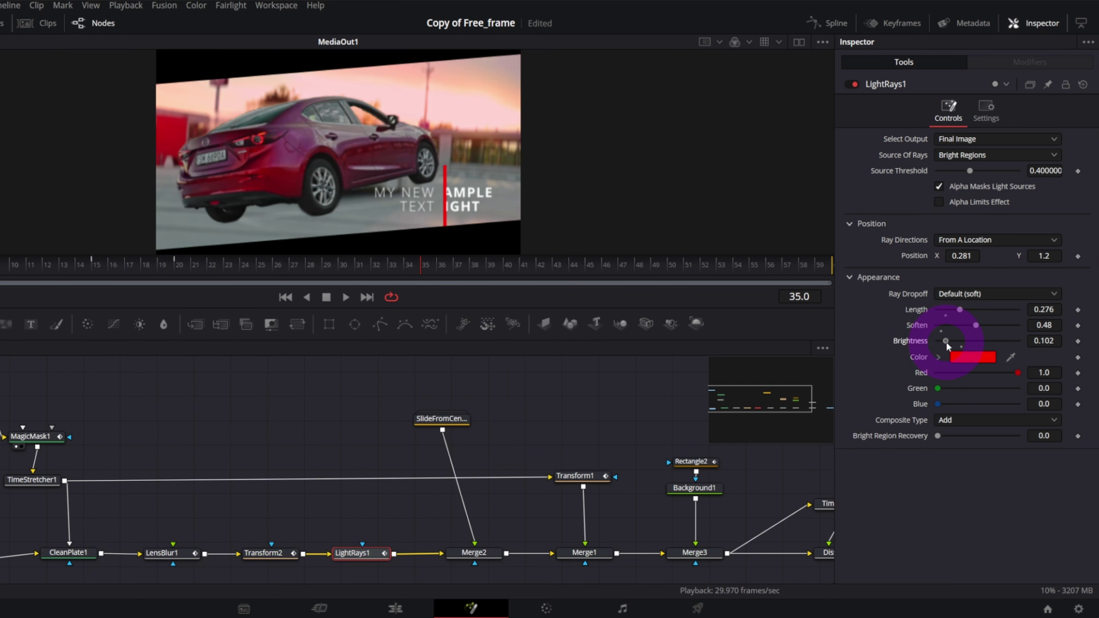
left_click(492, 342)
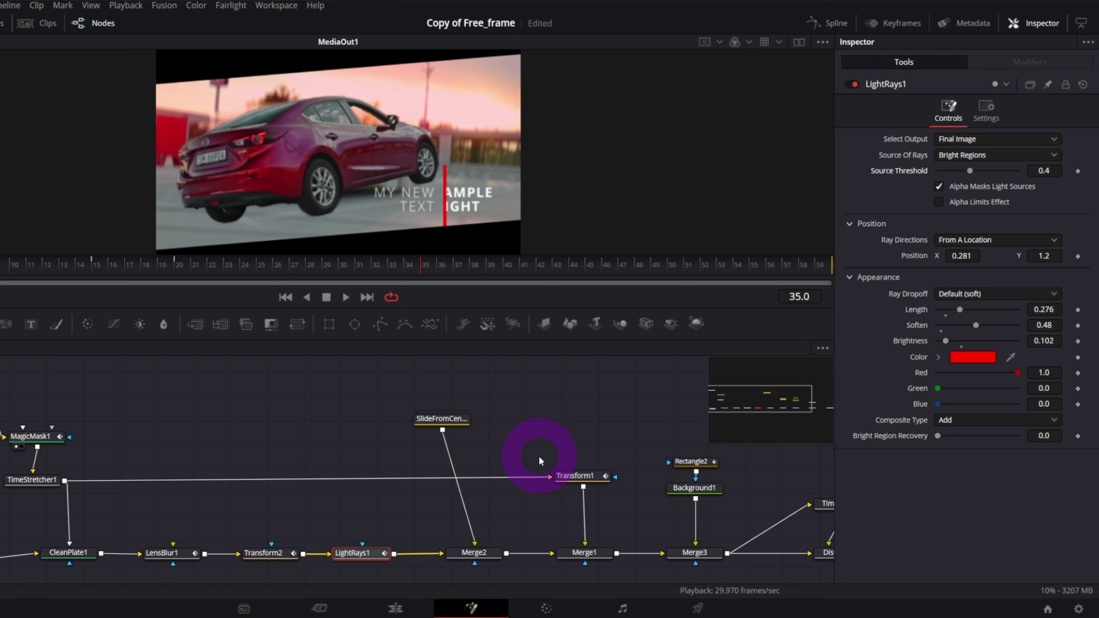
At frame 15, scale Transform1 to about 1.19, set Center X to 0.562, then scrub to preview.
left_click(584, 478)
left_click_drag(583, 480, 580, 477)
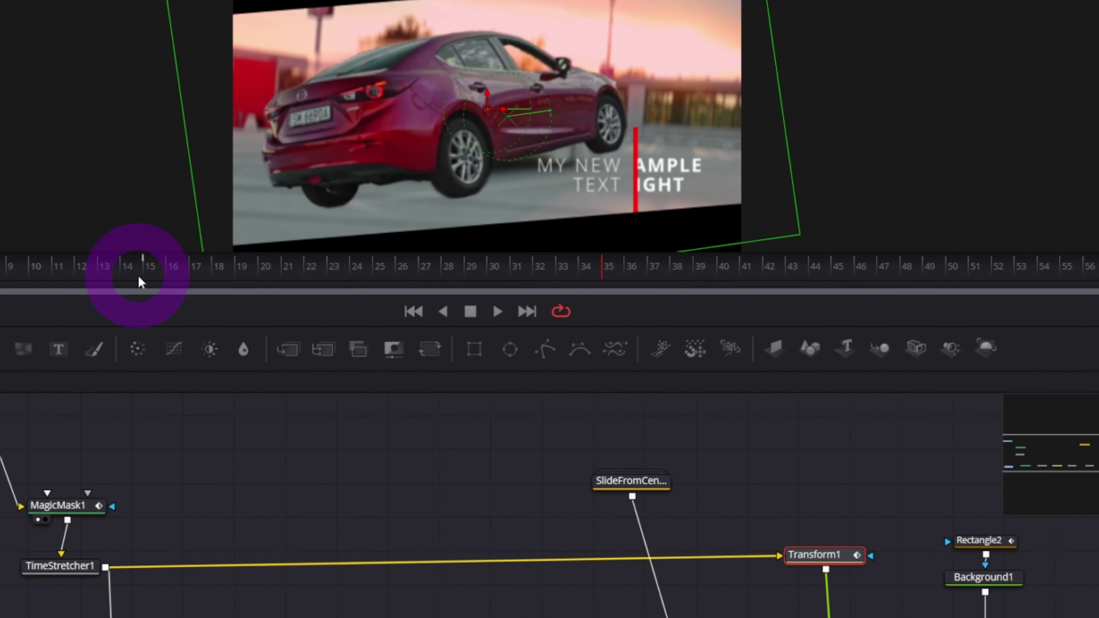
left_click(155, 269)
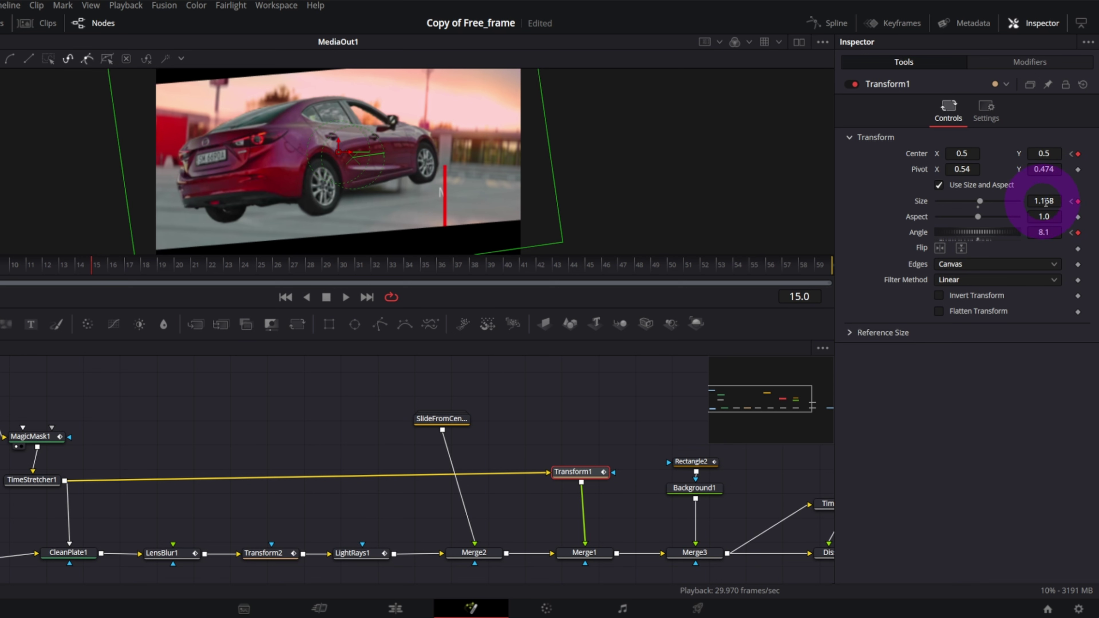
left_click_drag(1048, 203, 1060, 203)
left_click(963, 155)
mouse_move(959, 154)
left_mouse_down()
mouse_move(994, 154)
mouse_move(957, 166)
left_mouse_up()
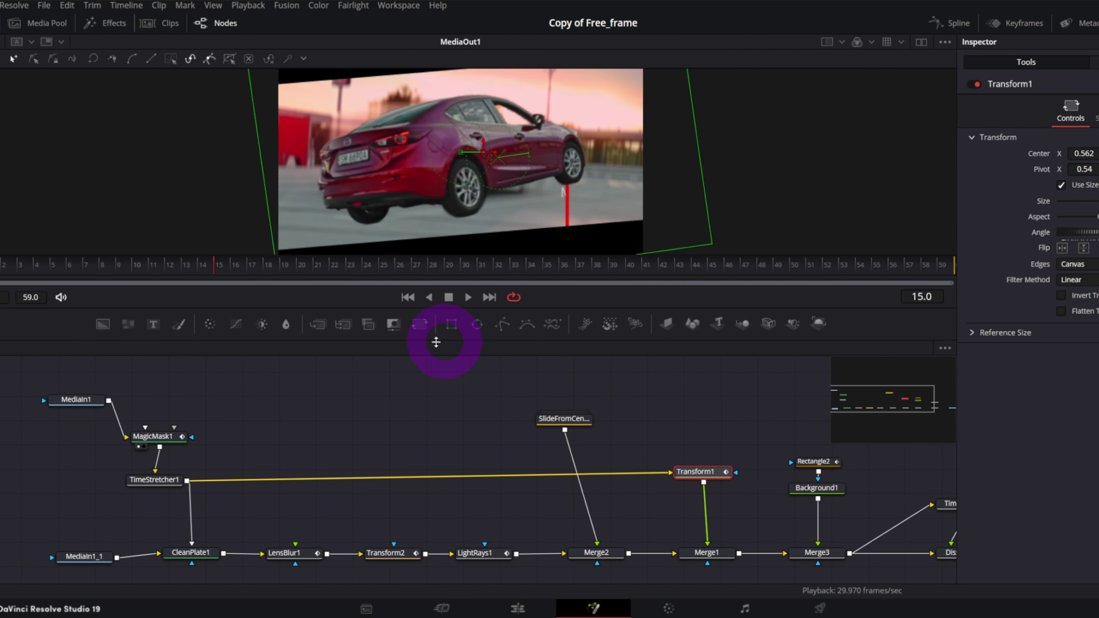
left_click(61, 270)
left_click_drag(60, 270, 560, 294)
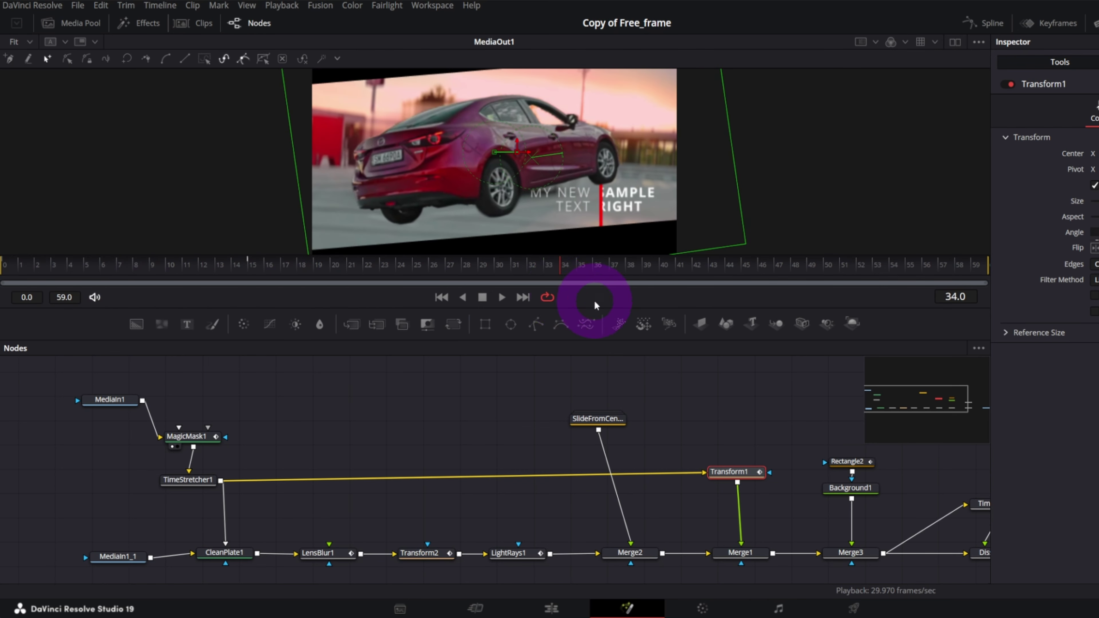
Import the free-version Fusion composition (.comp) file.
left_click(78, 6)
left_click(80, 159)
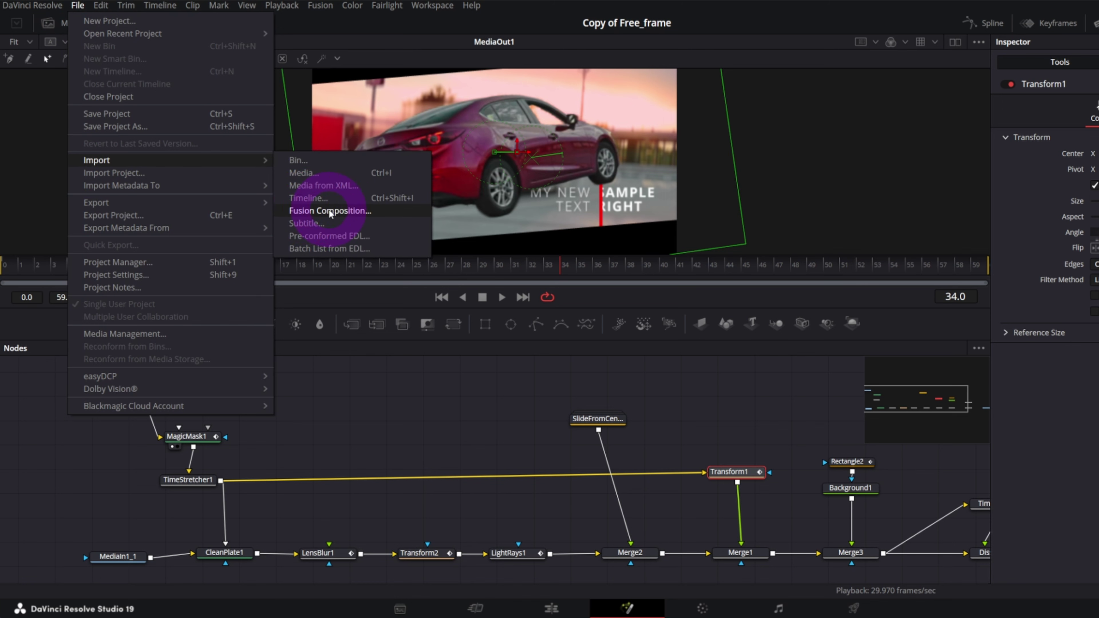
left_click(330, 212)
left_click(152, 112)
left_click(861, 493)
Delete the Studio node and wire Text, MediaIn1 and MediaIn1_1 into Free, and Free into MediaOut1.
left_click(526, 454)
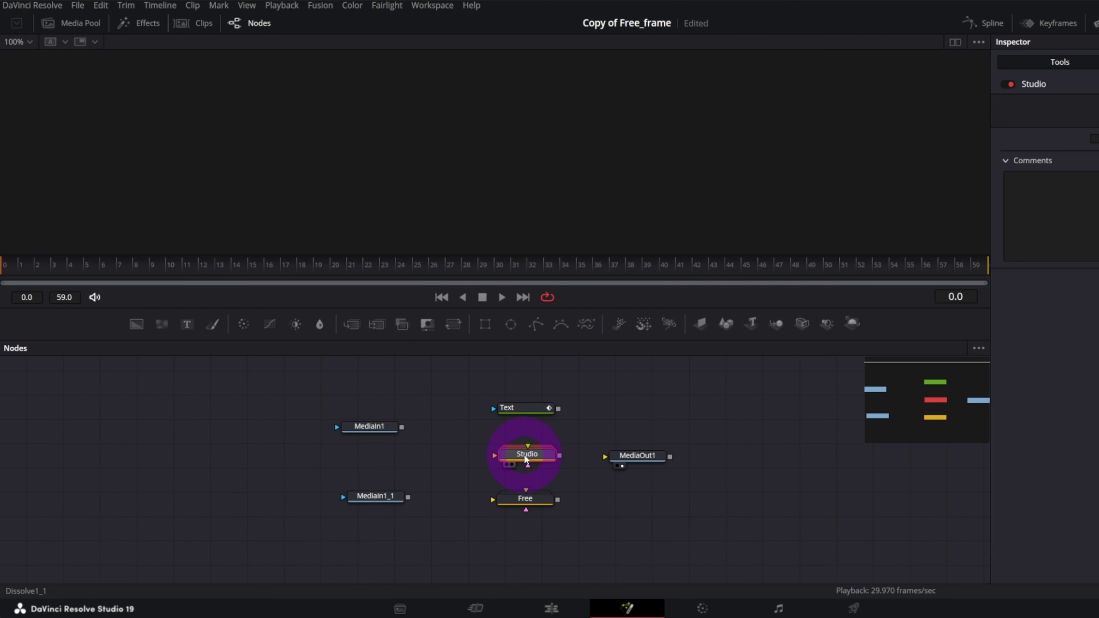
key("Delete")
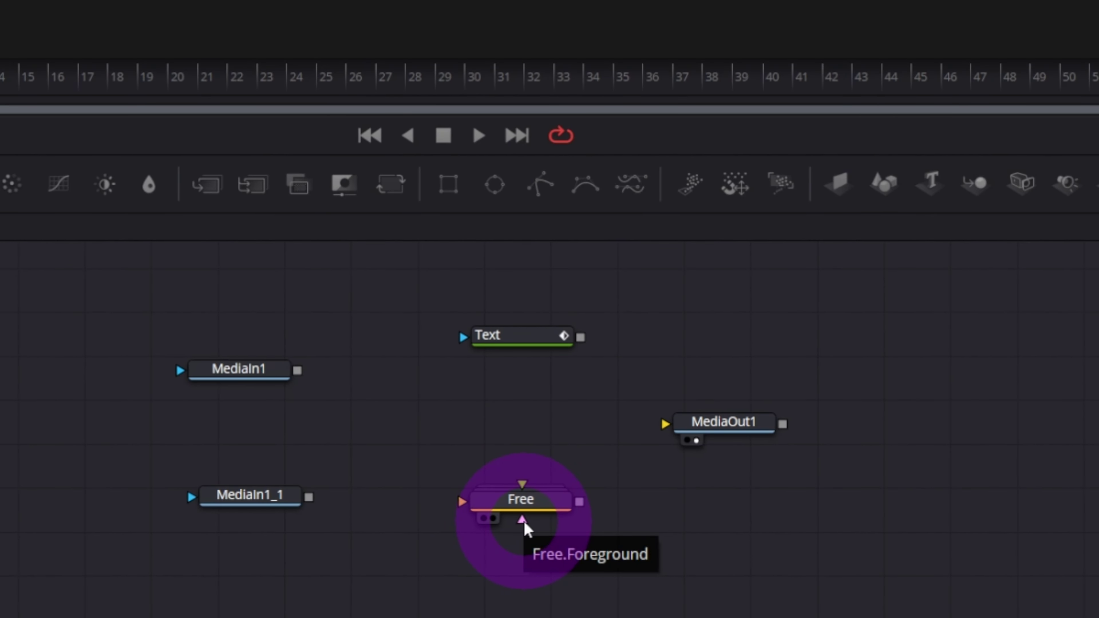
left_click_drag(580, 338, 523, 518)
left_click_drag(297, 369, 465, 504)
left_click_drag(308, 497, 462, 503)
left_click_drag(579, 501, 713, 433)
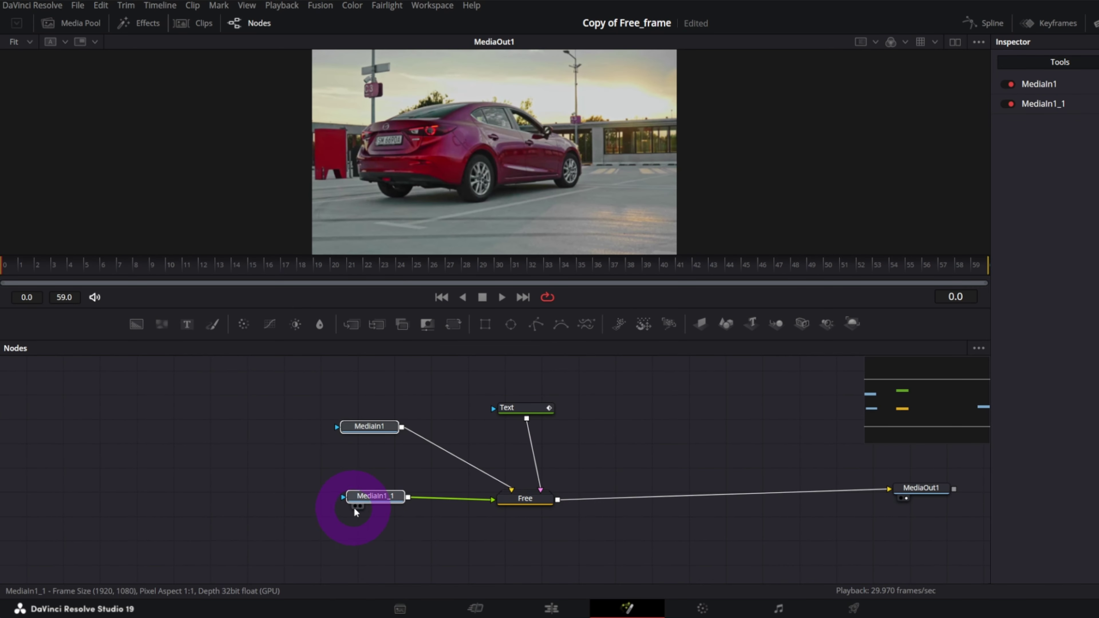
Tidy the graph by shifting the MediaIn nodes left and the Text and Free nodes right.
left_click_drag(291, 504, 0, 480)
left_click_drag(532, 411, 573, 377)
left_click_drag(528, 508, 587, 507)
right_click(586, 504)
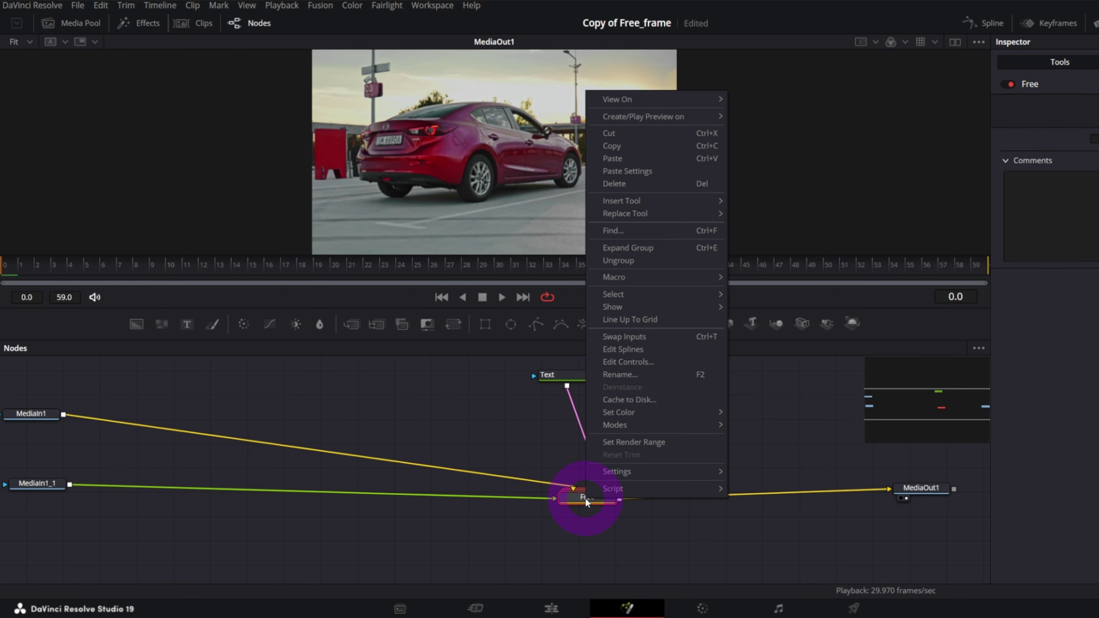
Ungroup the Free node, go to frame 7, and add Polygon1 linked as MediaIn1's mask.
left_click(608, 260)
left_click(142, 273)
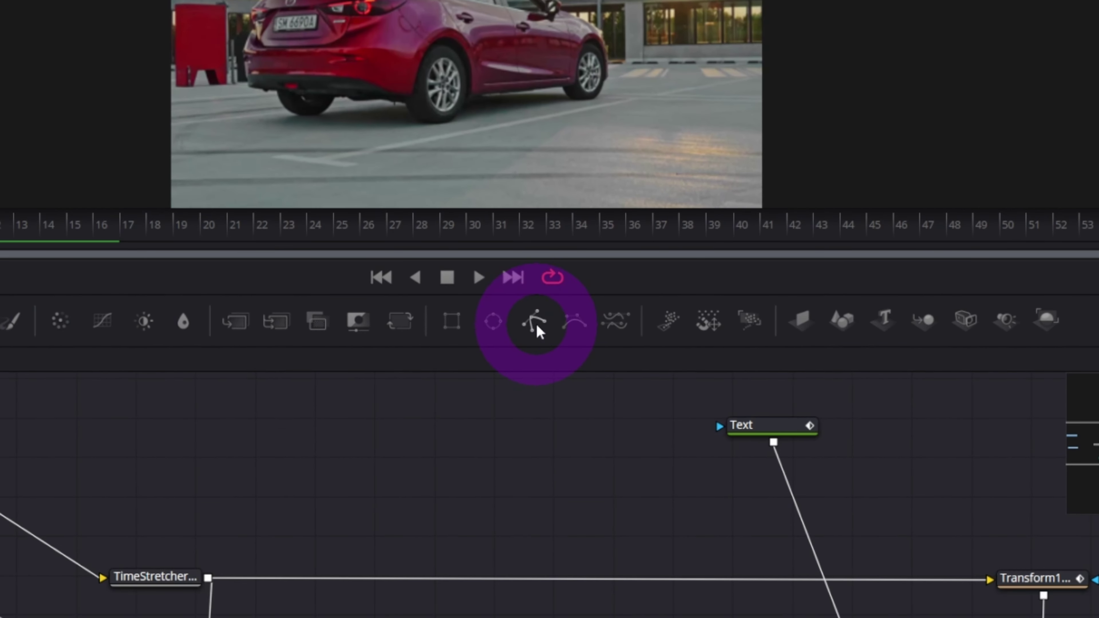
left_click_drag(536, 324, 219, 382)
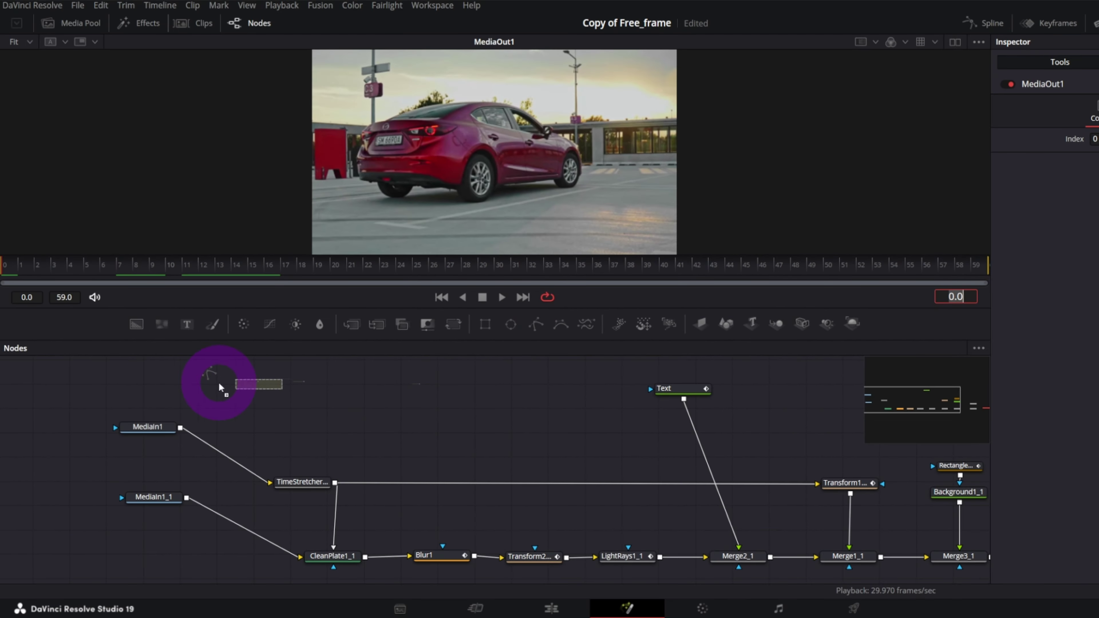
left_click_drag(126, 379, 124, 380)
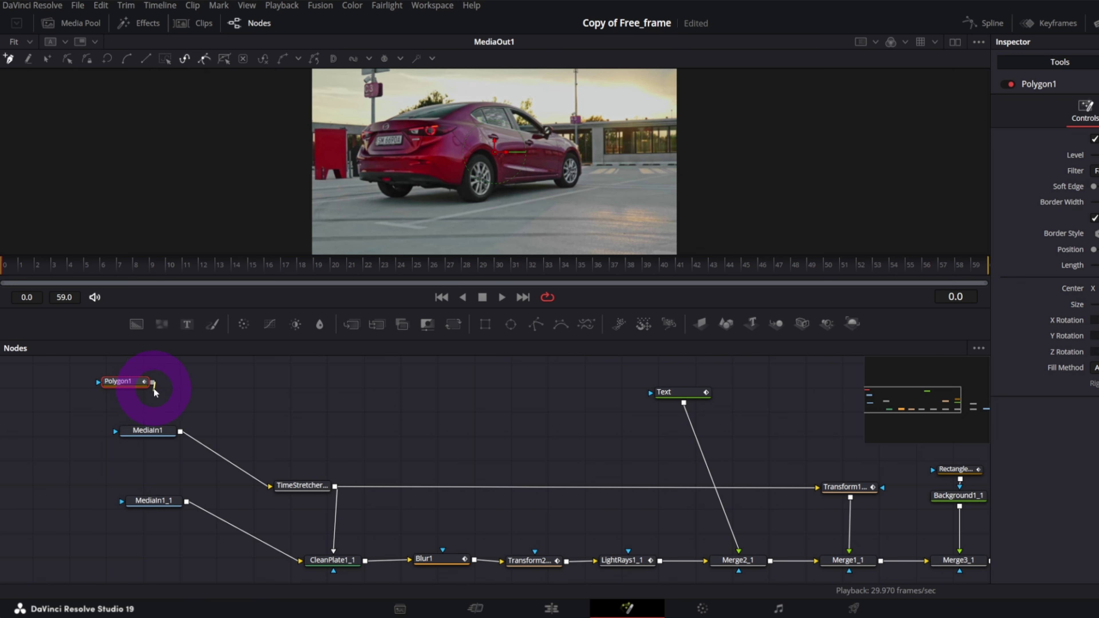
left_click_drag(154, 391, 143, 434)
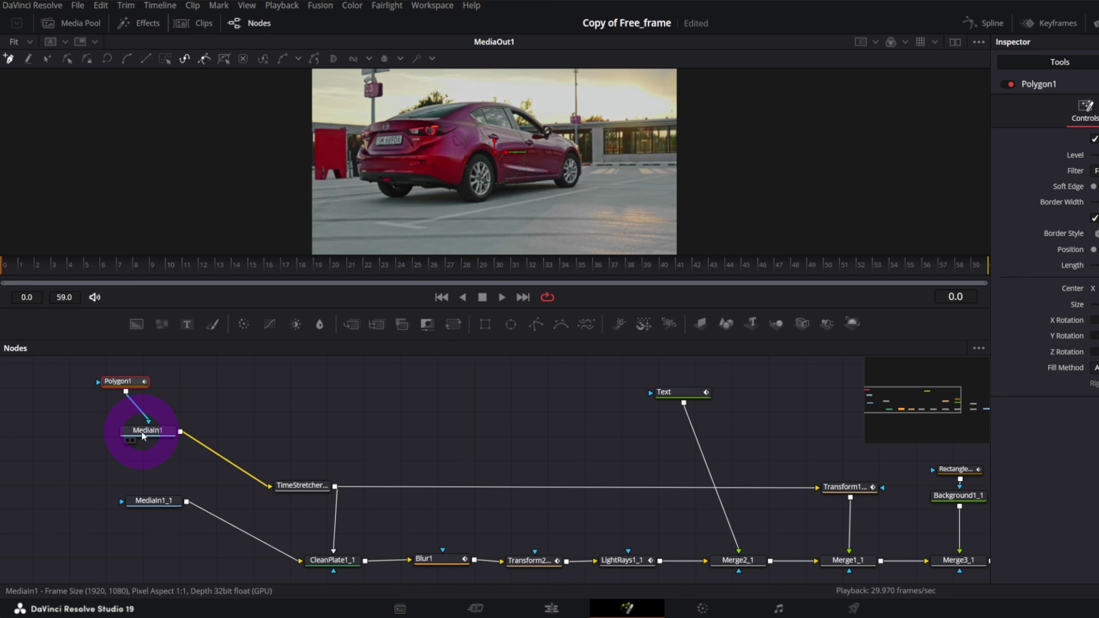
Show MediaIn1 and MediaOut1 in dual viewers and select Polygon1.
left_click(141, 431)
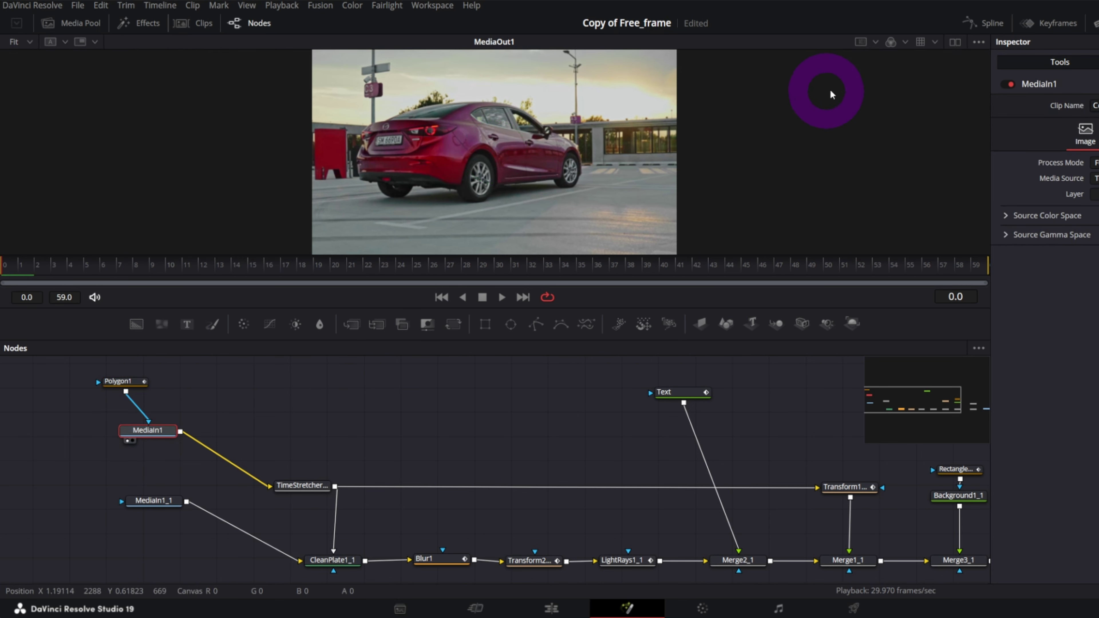
left_click(955, 43)
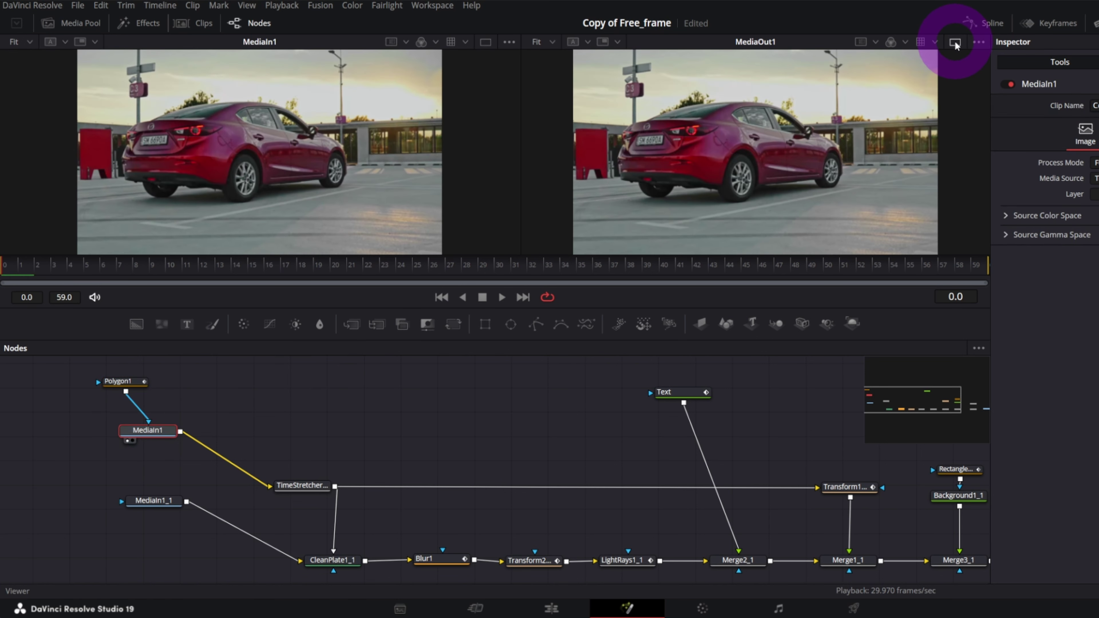
left_click(119, 385)
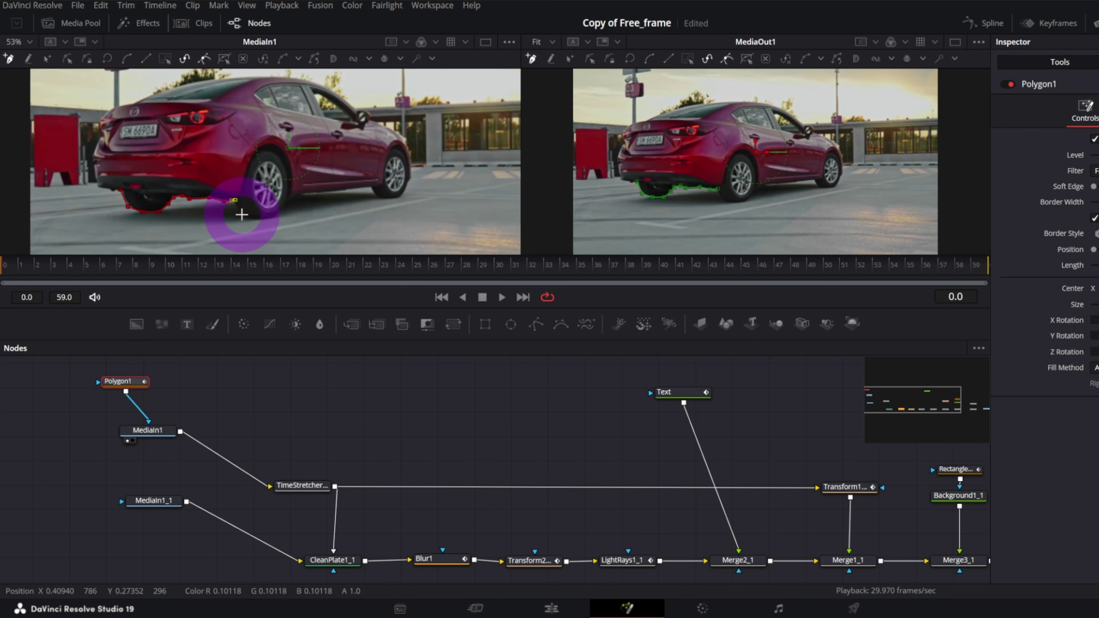
Trace a closed polygon around the car from roofline and front wheel to rear bumper, then fit the view.
scroll(287, 184, "up", 2)
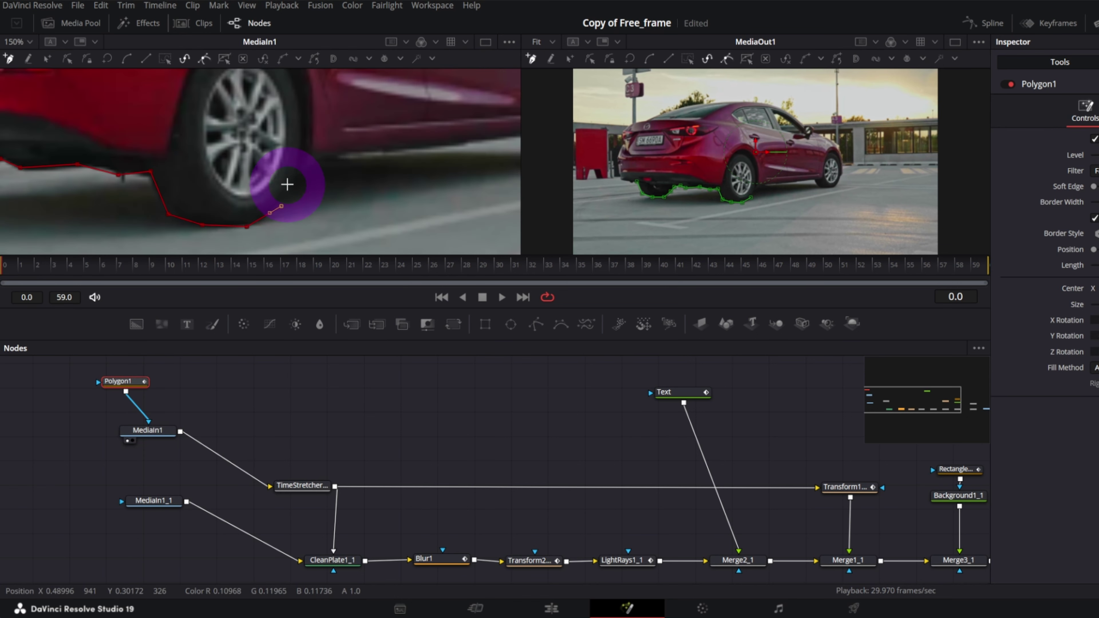
left_click(331, 184)
left_click(363, 110)
left_click(27, 132)
scroll(19, 120, "down", 2)
scroll(91, 218, "up", 3)
left_click(79, 204)
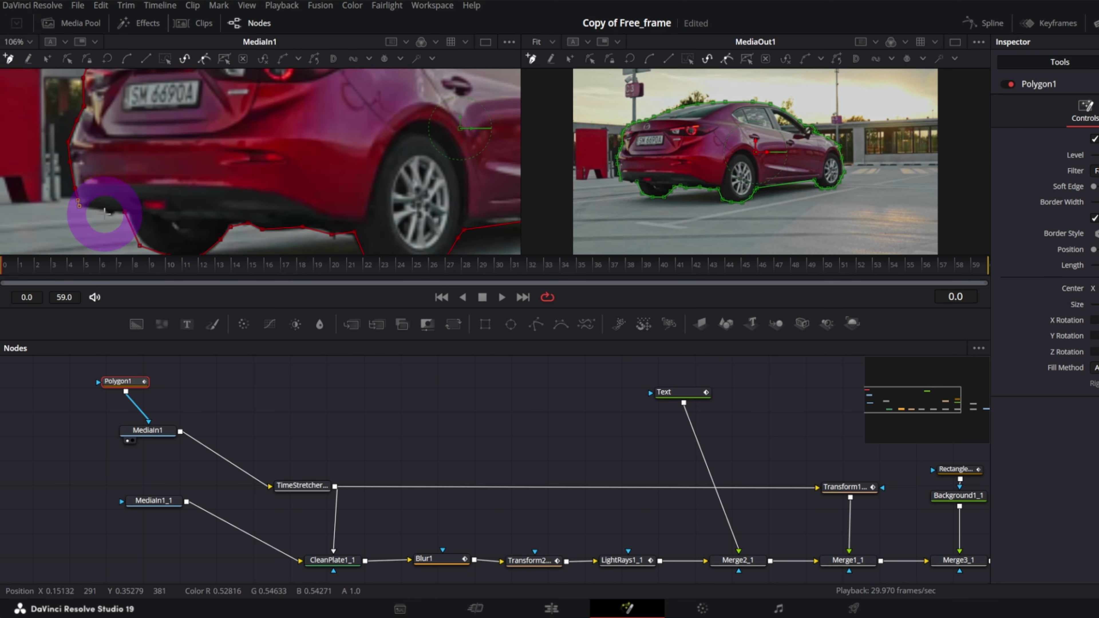
left_click(103, 211)
left_click(124, 212)
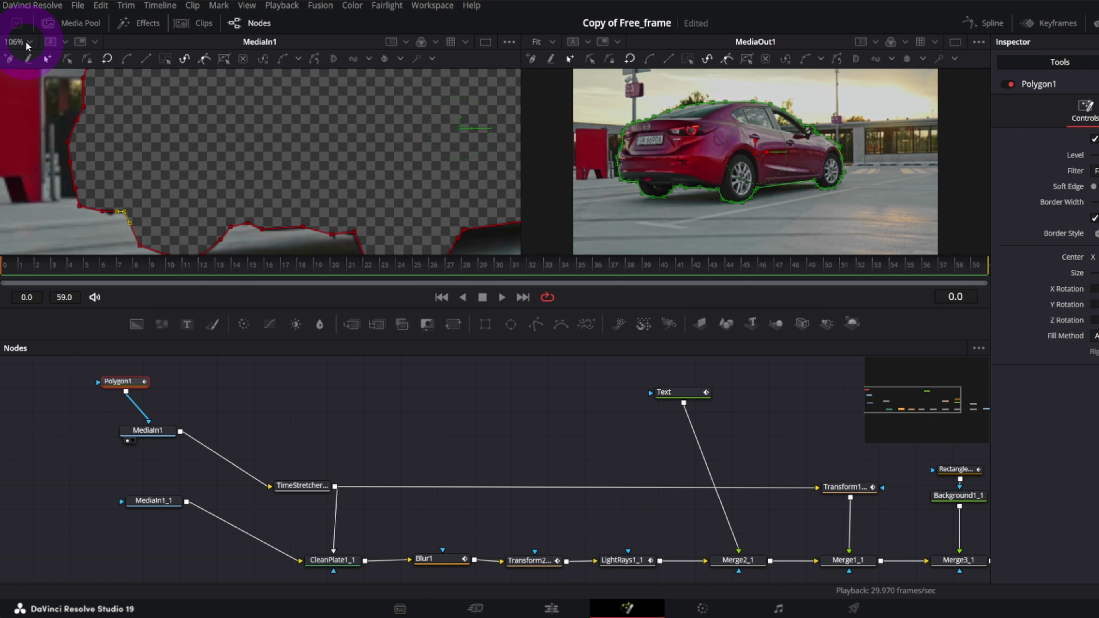
left_click(27, 46)
left_click(34, 54)
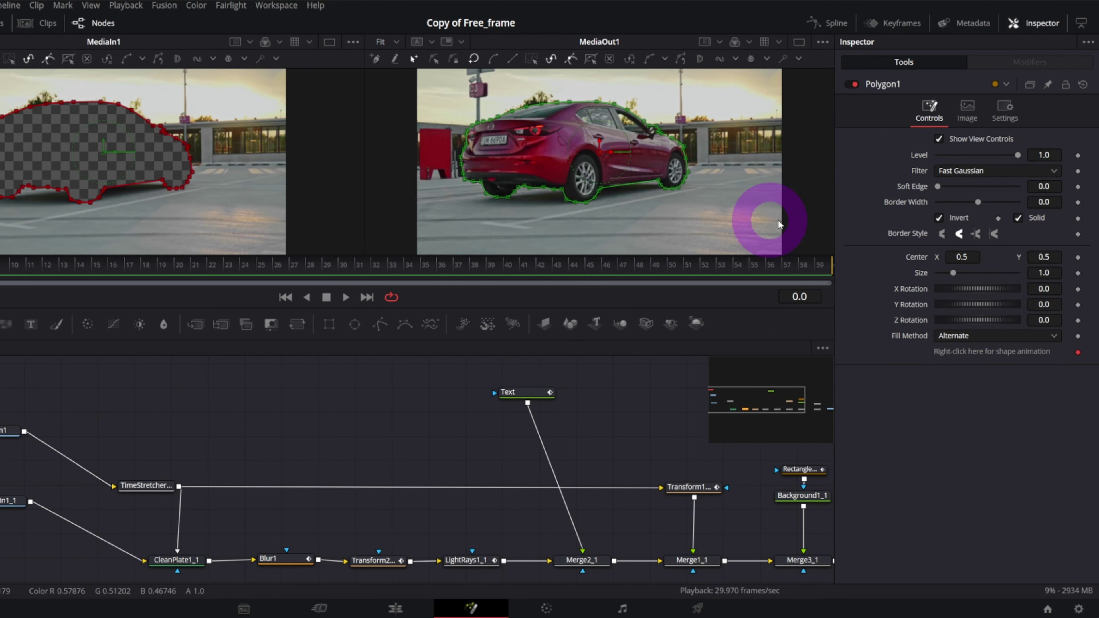
Turn off Polygon1's Invert to keep only the car, then preview the composite to frame 40 in one viewer.
left_click(940, 218)
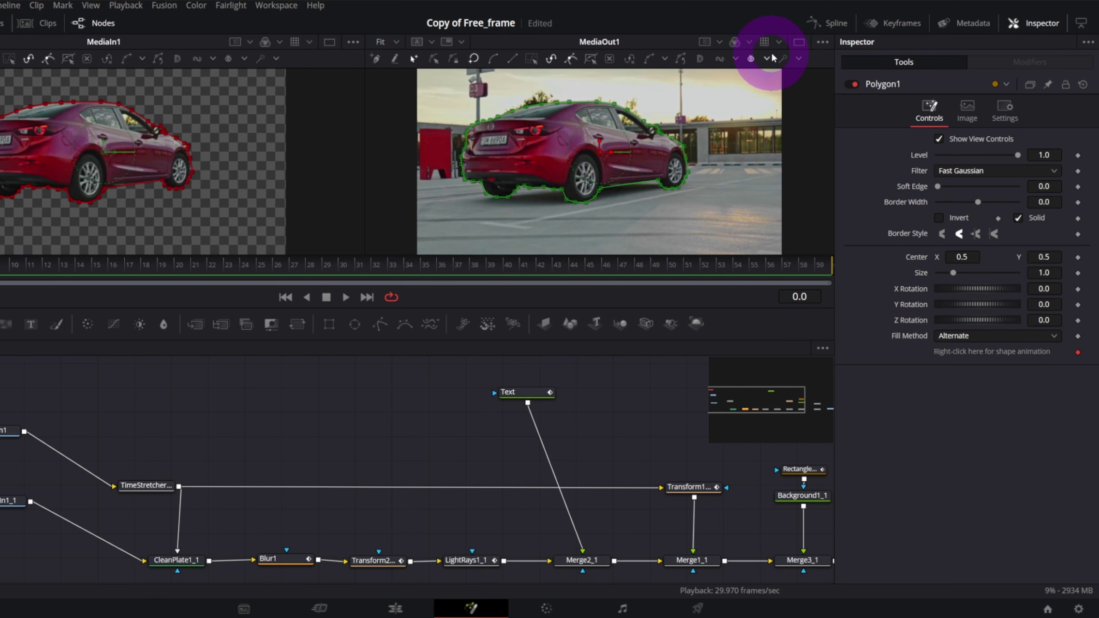
left_click(798, 41)
left_click(30, 324)
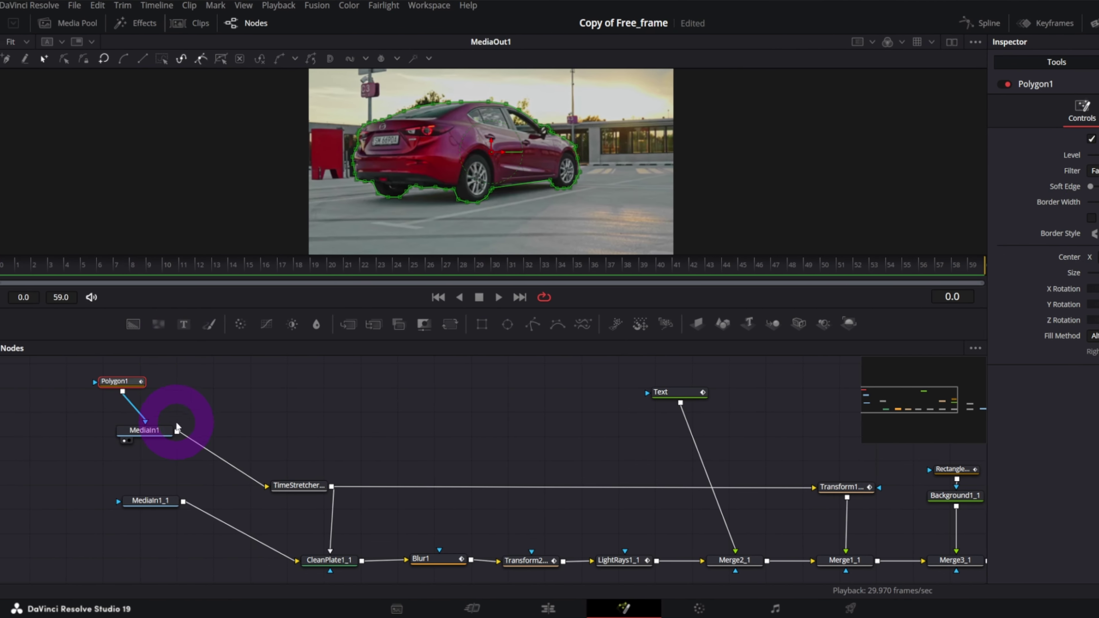
left_click(13, 436)
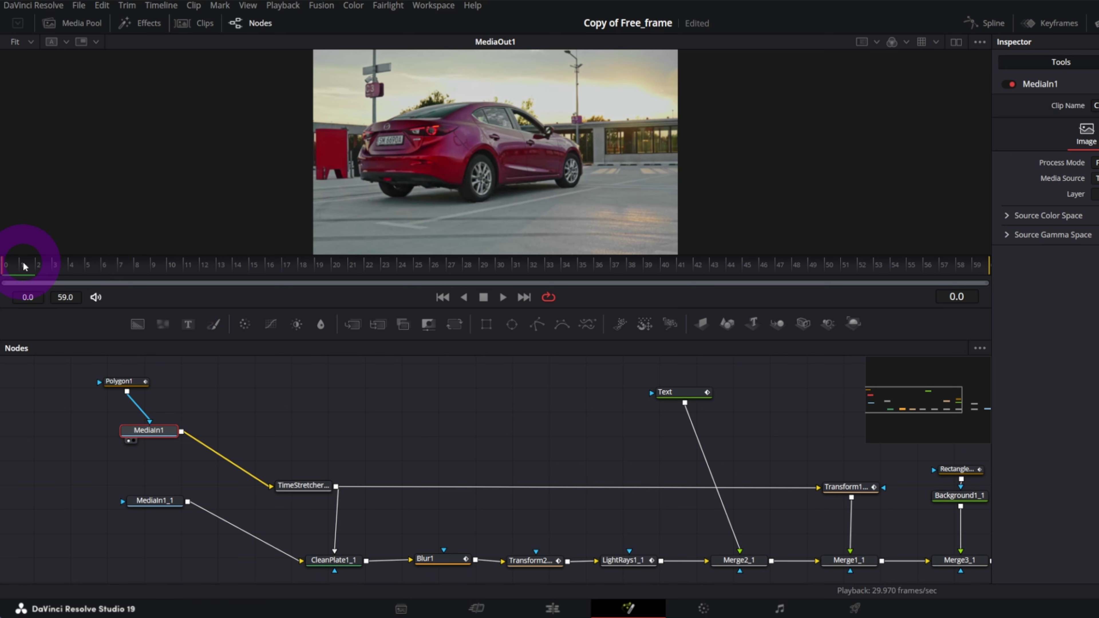
left_click_drag(24, 266, 705, 278)
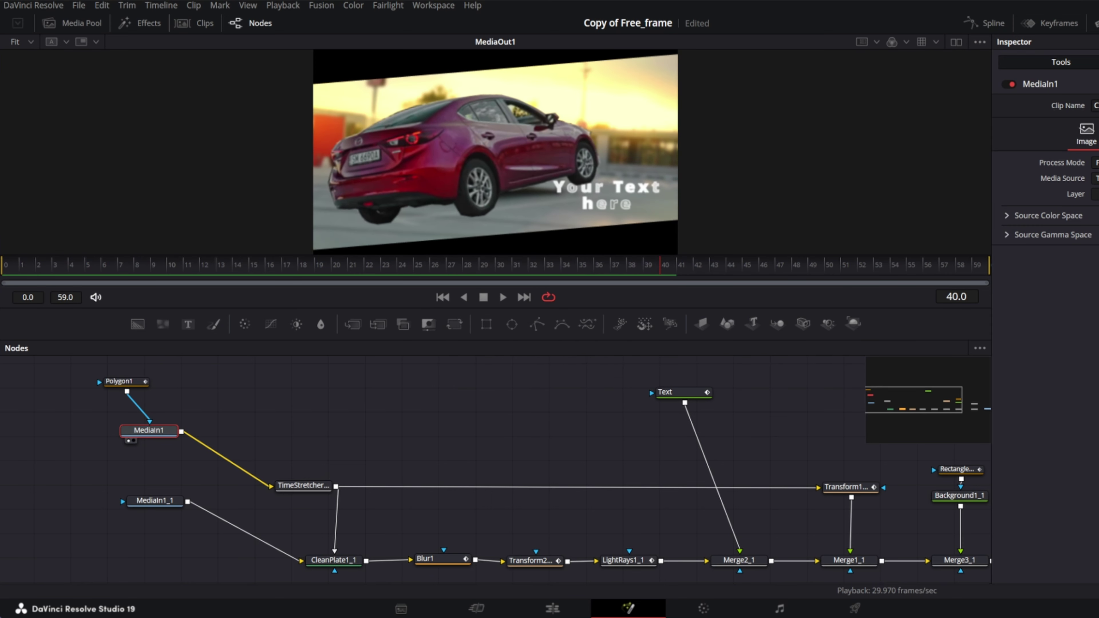